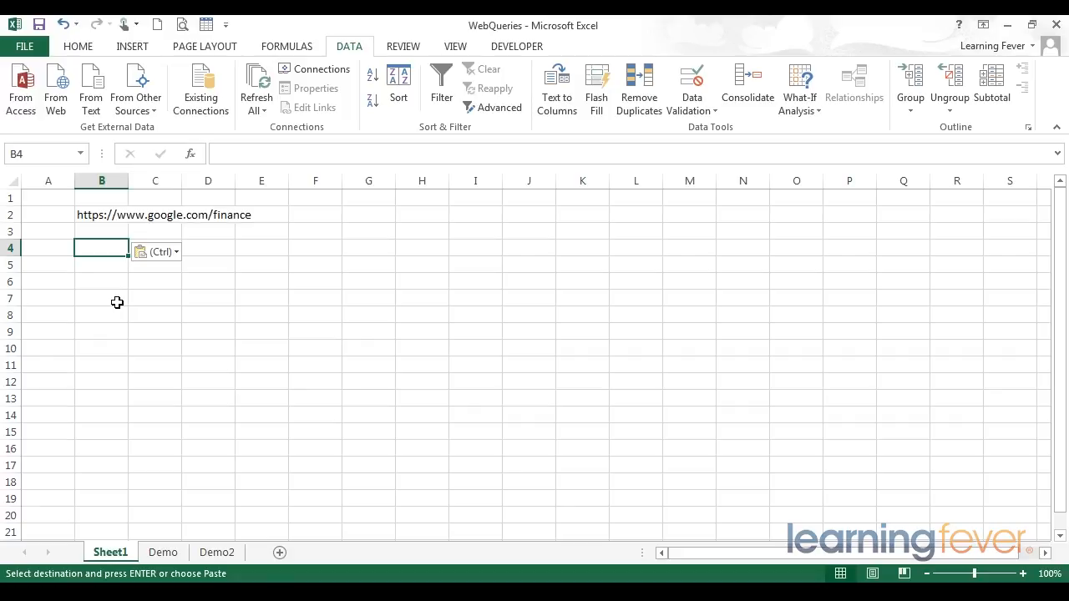
- Copy the web address in cell B2 and open it in a new tab of the Chrome browser
left_click(96, 215)
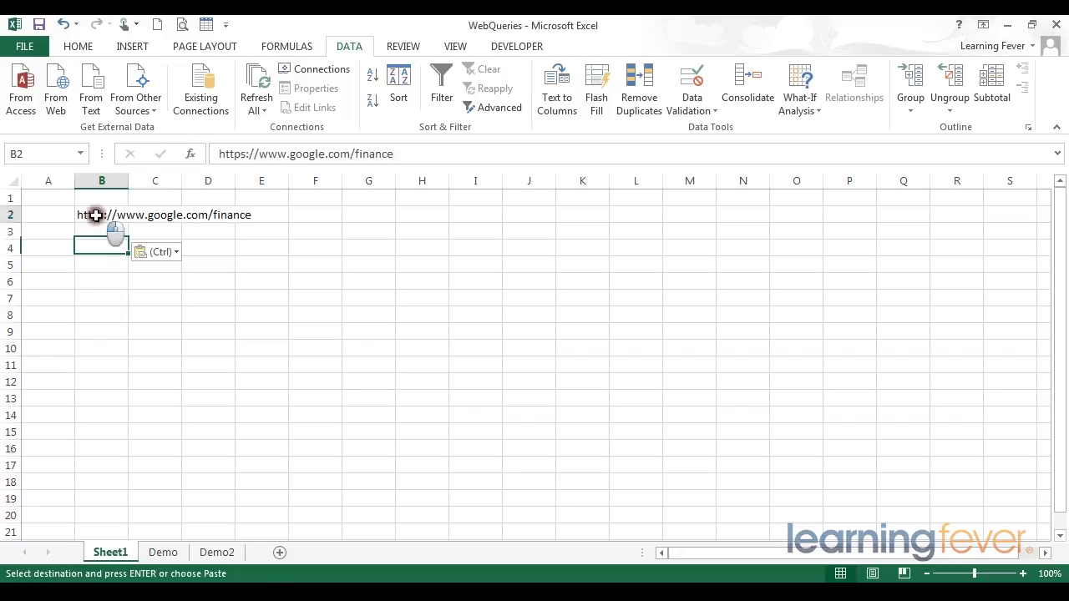
right_click(96, 215)
left_click(132, 246)
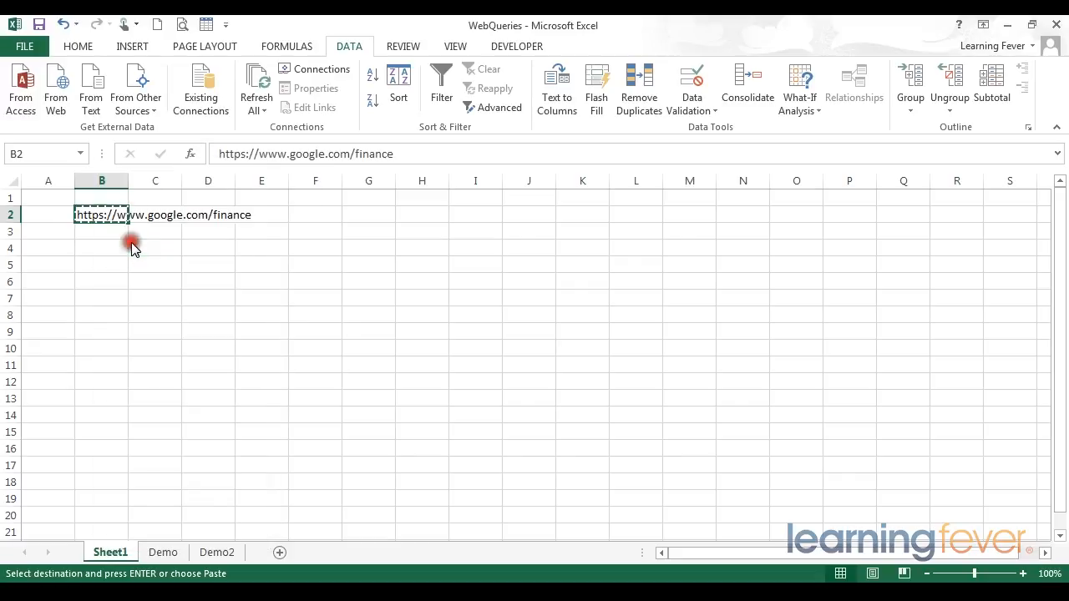
left_click(109, 595)
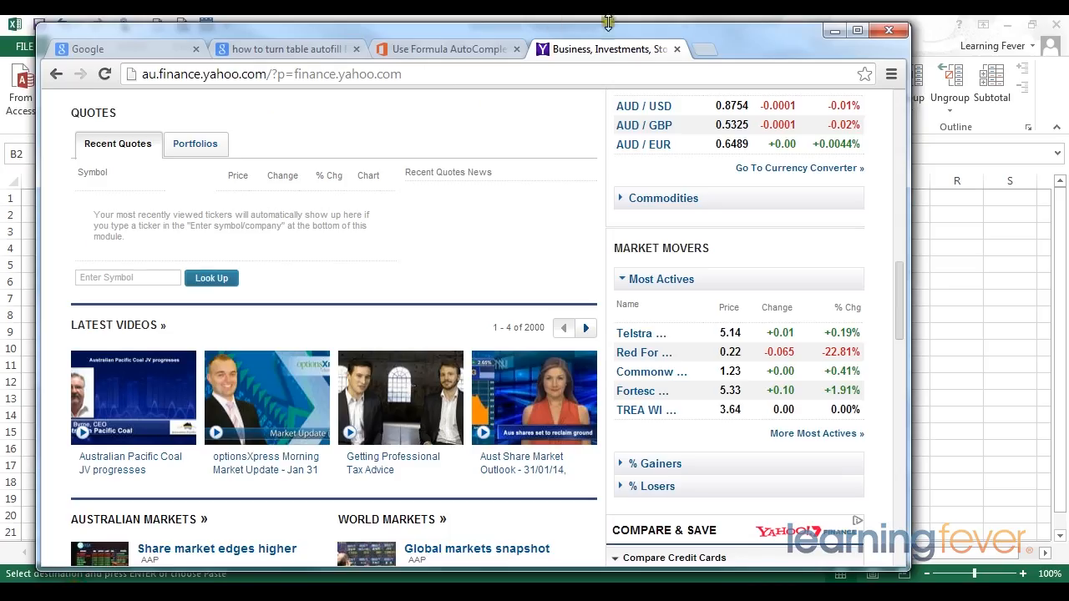
left_click(655, 50)
right_click(620, 70)
left_click(587, 148)
key("Return")
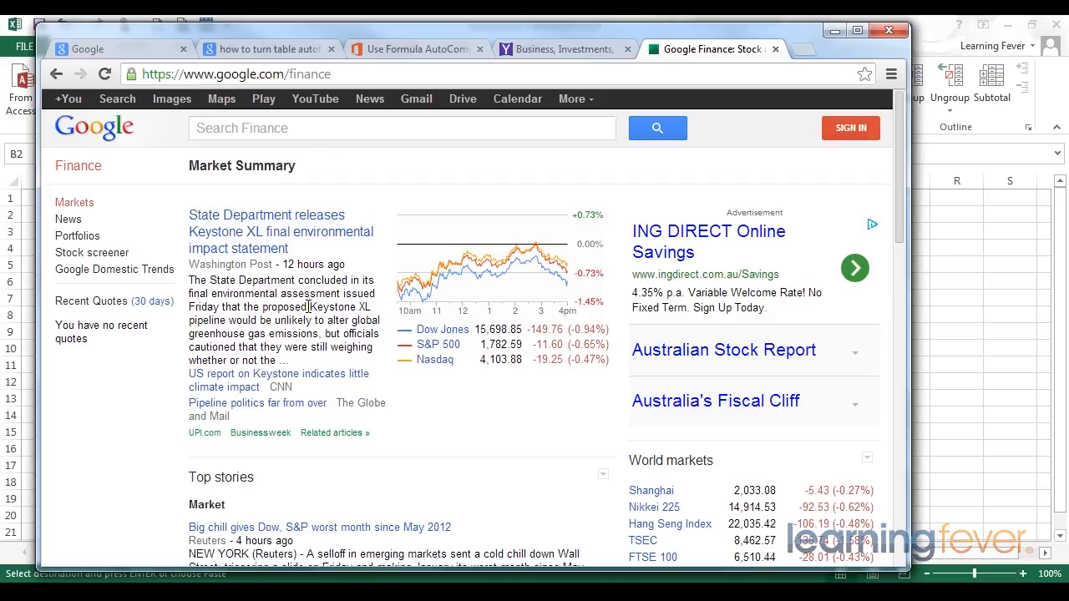
- Examine the World markets table on the Google Finance page, clear the text selection and return to the Excel workbook
scroll(308, 306, "down", 2)
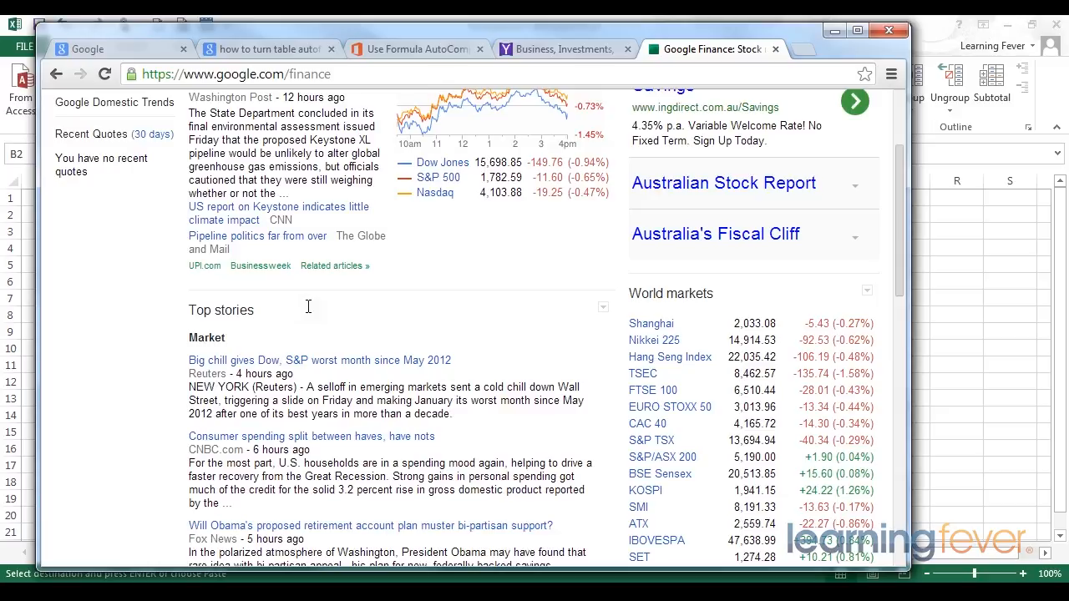
scroll(308, 307, "down", 1)
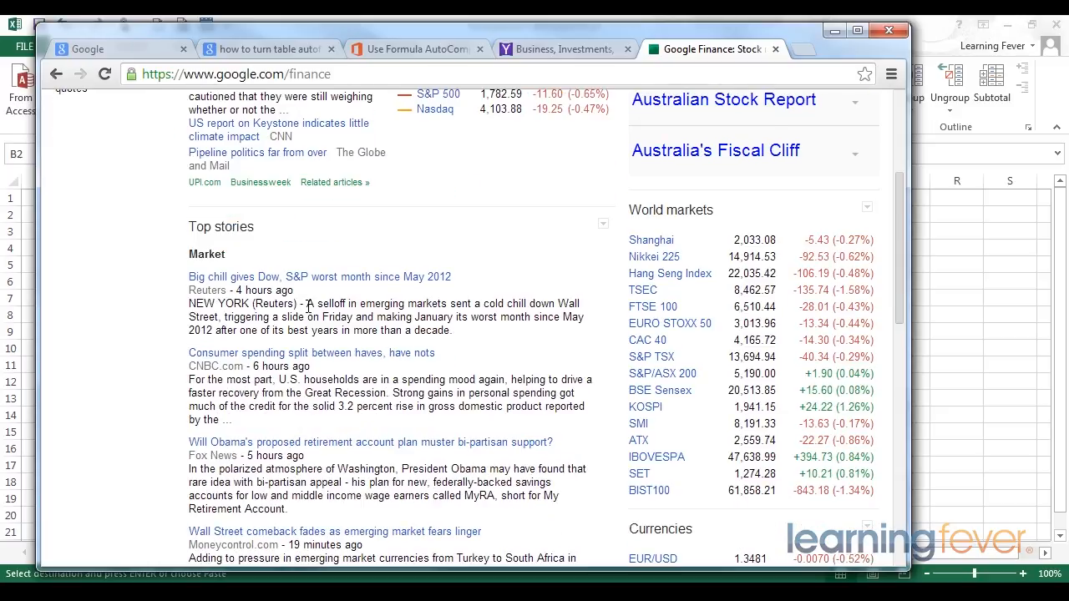
left_click_drag(628, 234, 724, 221)
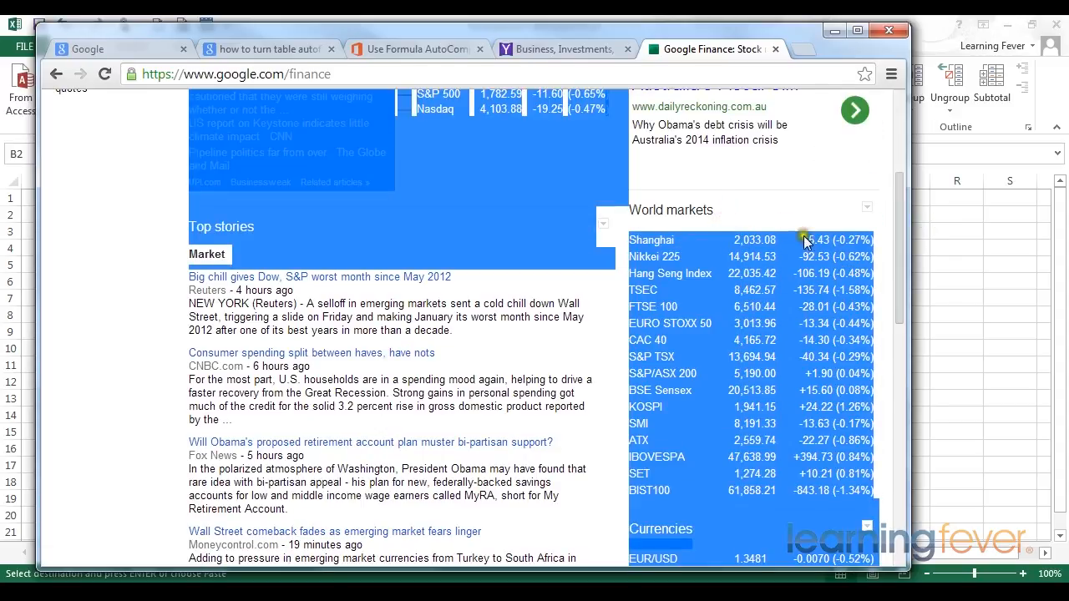
left_click(469, 298)
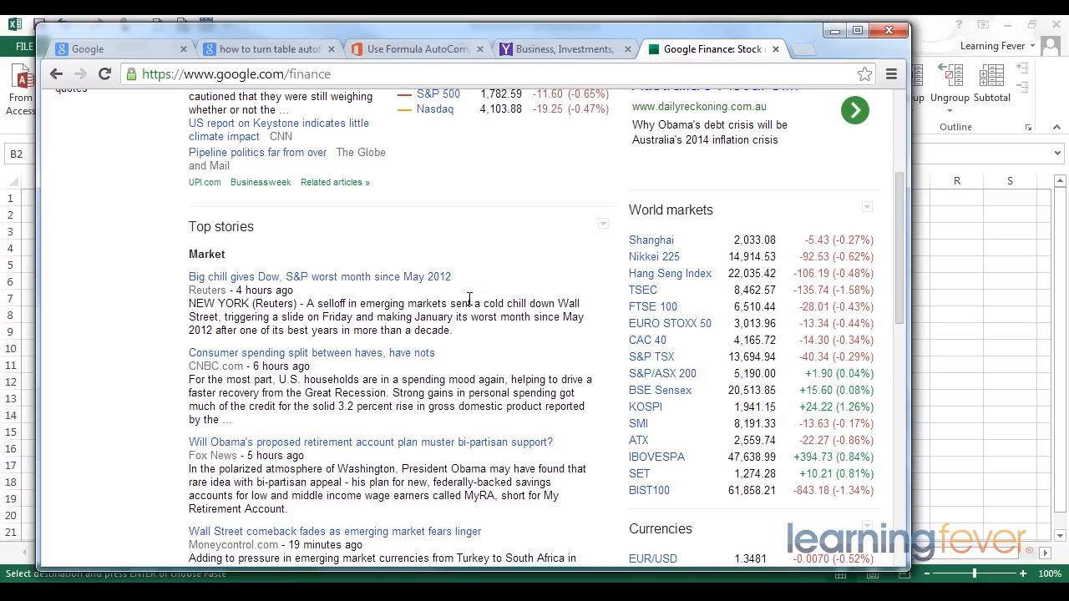
scroll(469, 298, "up", 3)
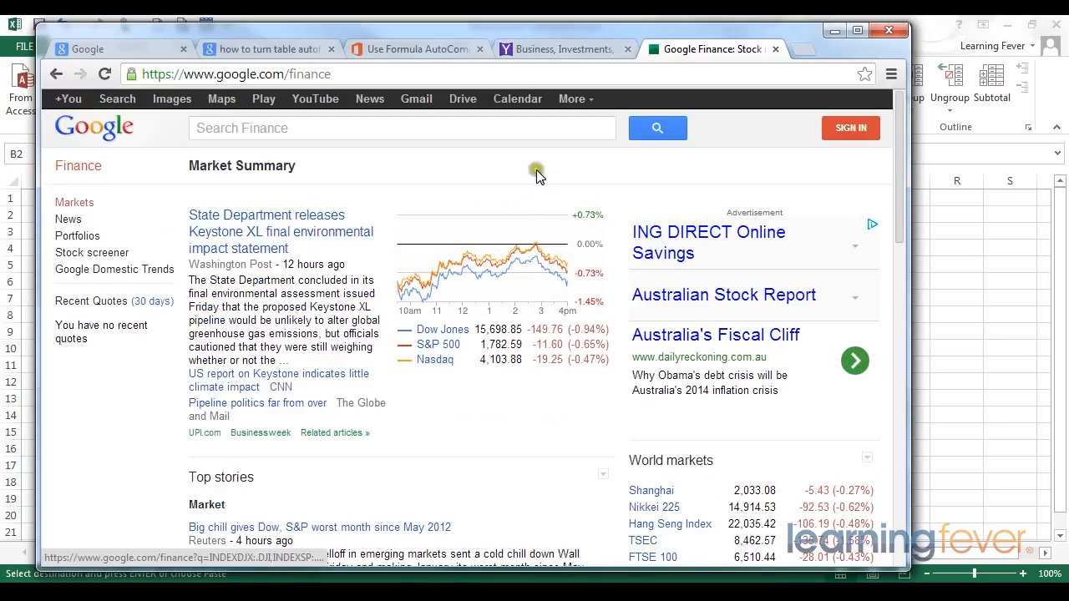
left_click(834, 31)
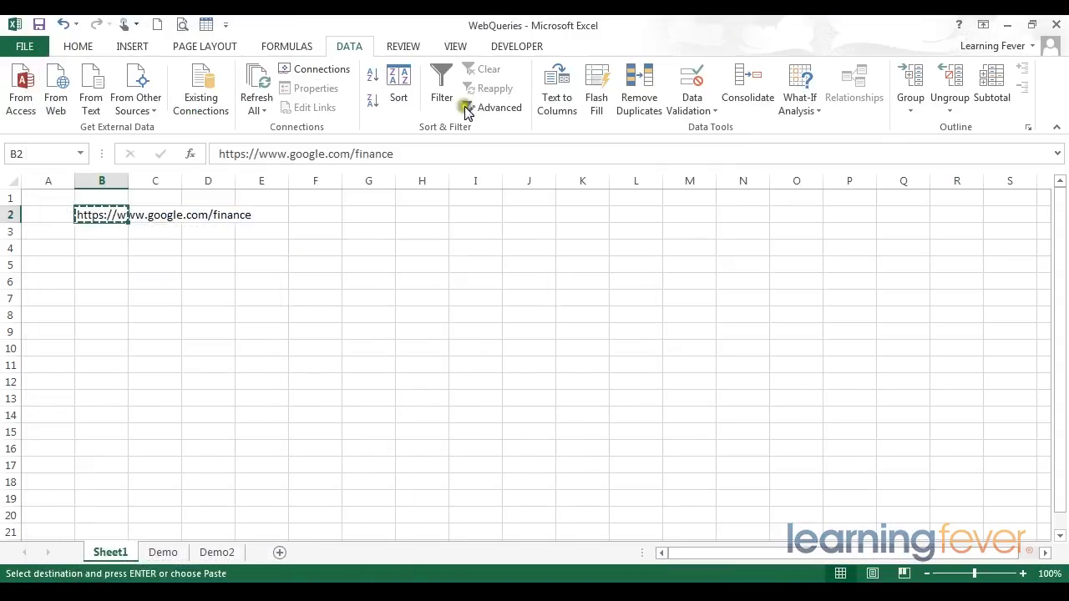
left_click(143, 298)
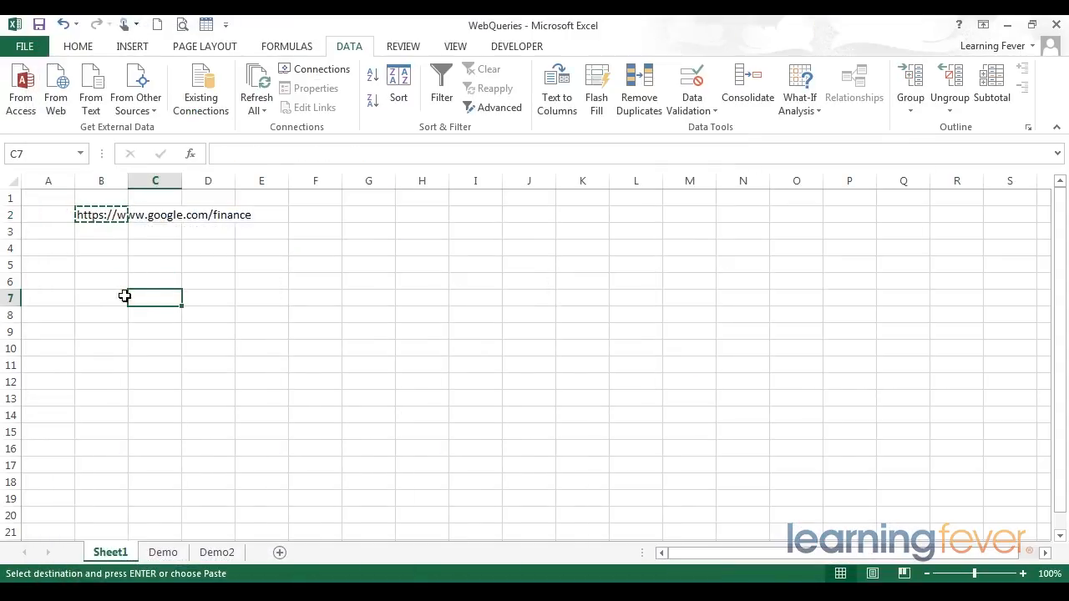
left_click(91, 247)
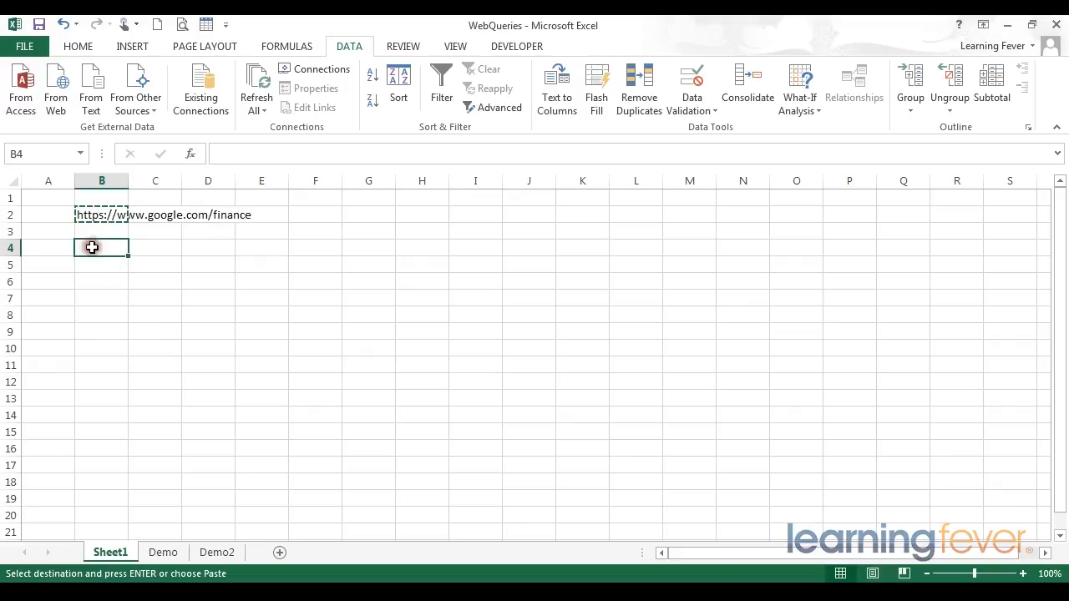
key("Escape")
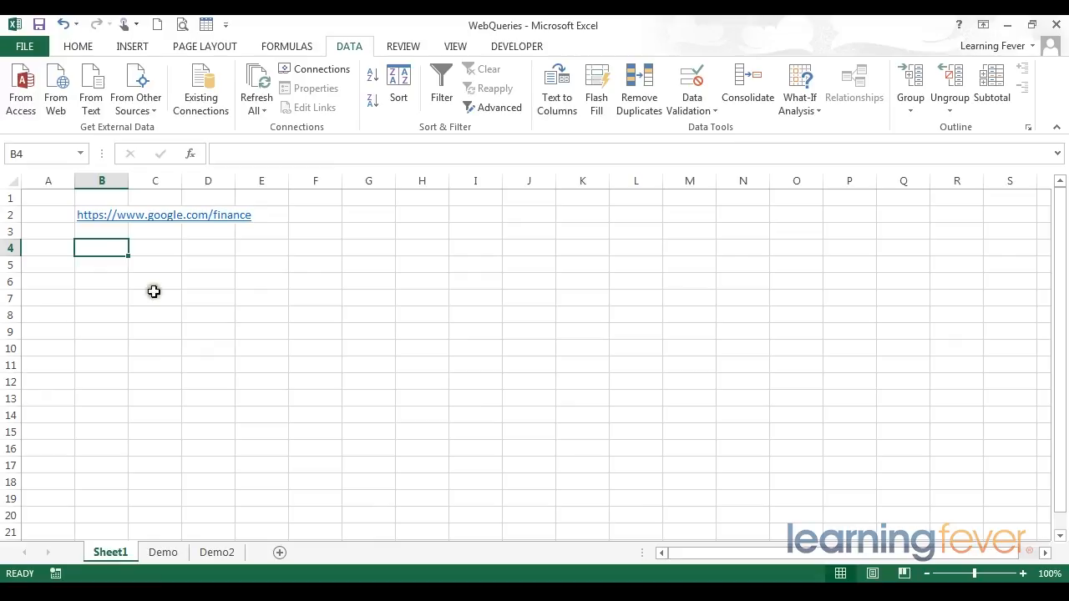
left_click(151, 231)
key("Left")
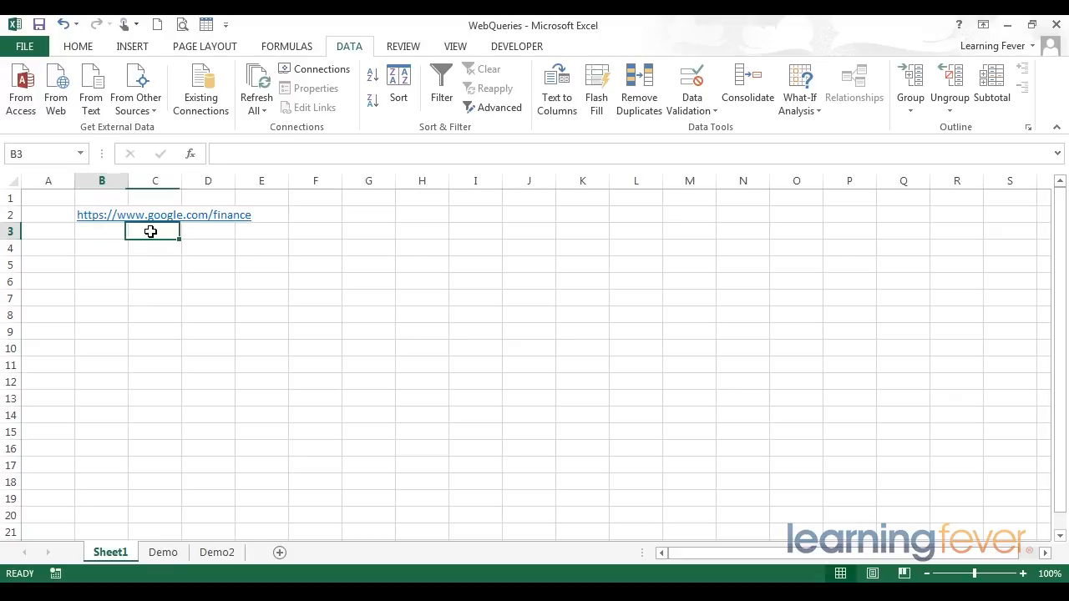
key("Up")
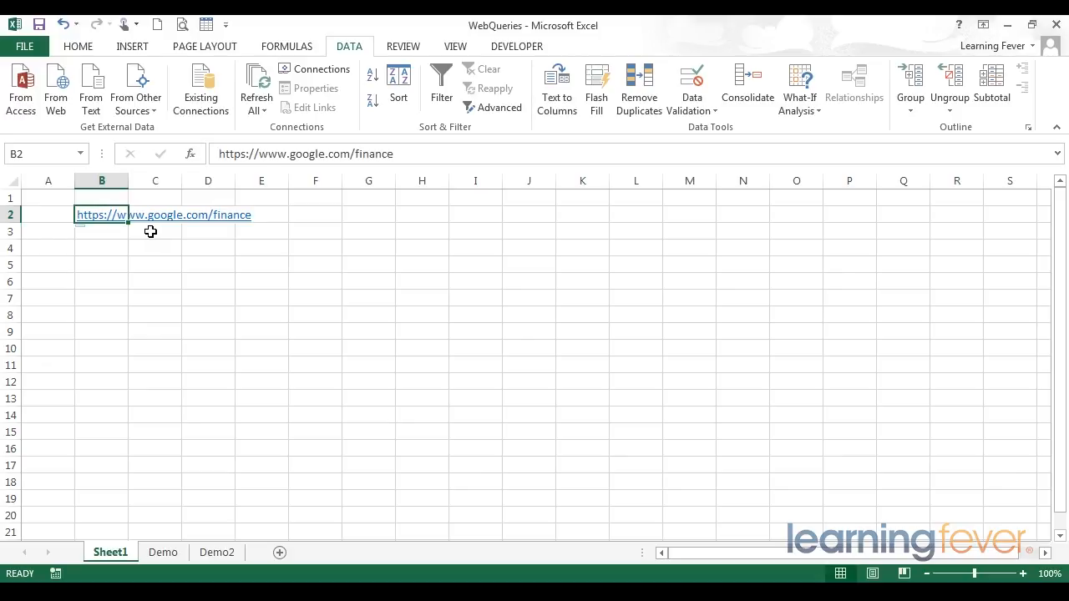
left_click(410, 153)
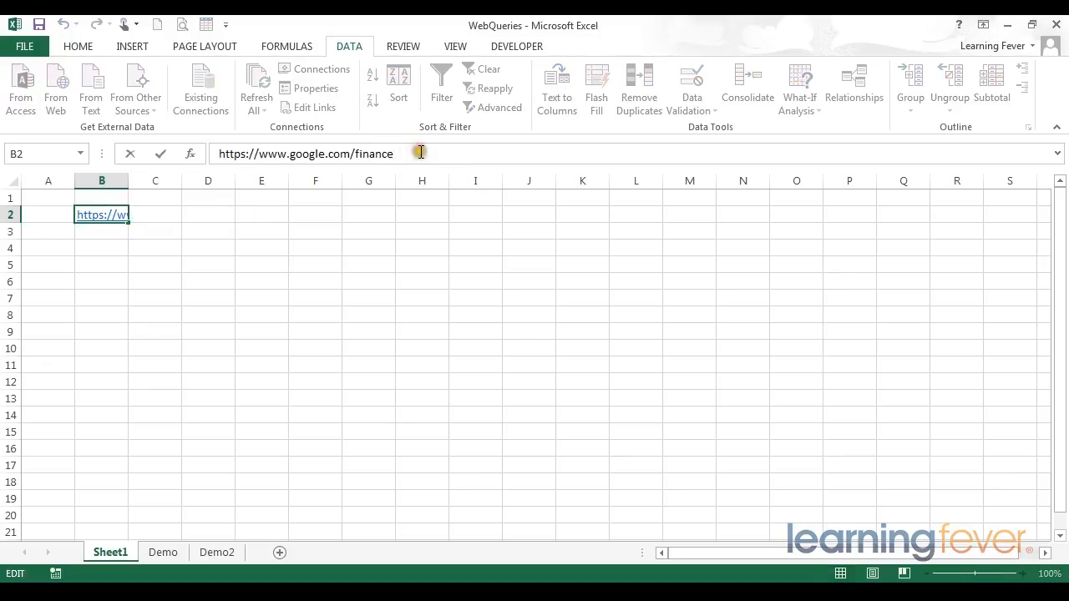
left_click_drag(419, 153, 95, 151)
key("ctrl+c")
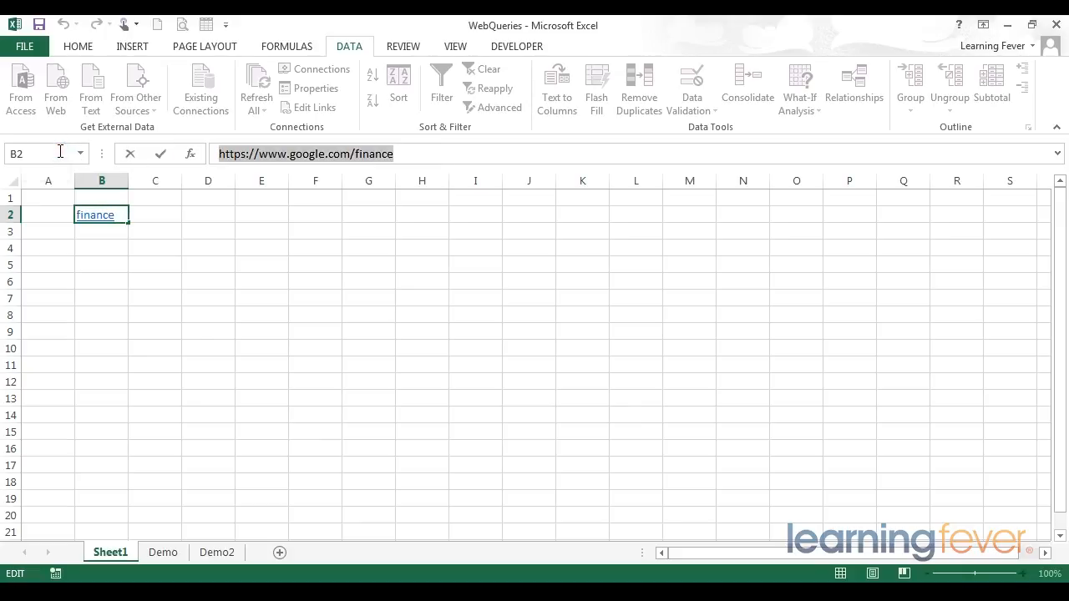
key("Return")
key("Return")
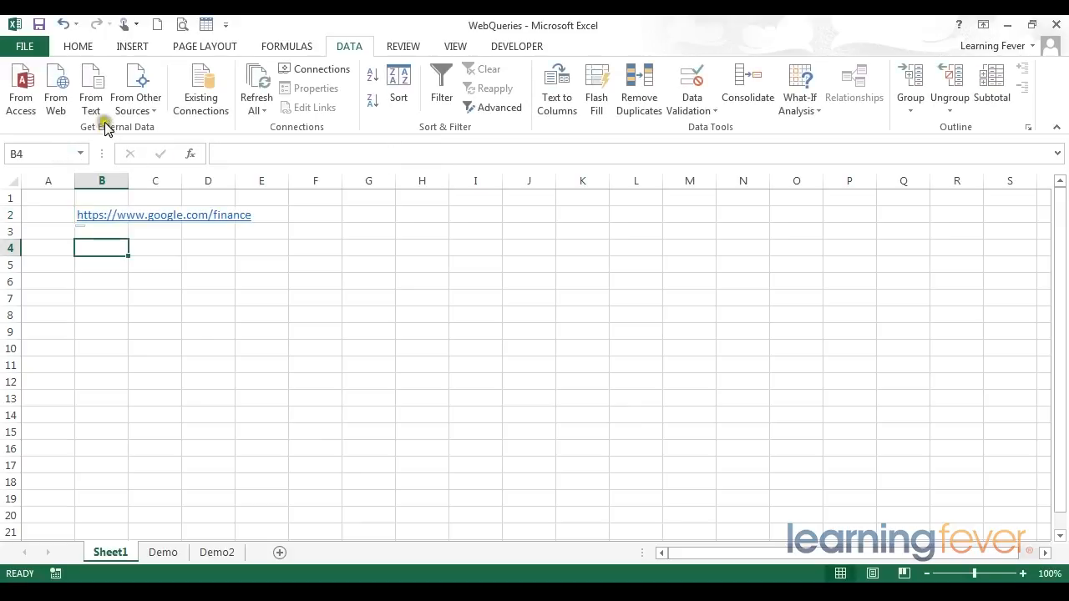
- Start a new web query, stop the page scripts, load the copied Google Finance address, and enlarge the query window
left_click(56, 90)
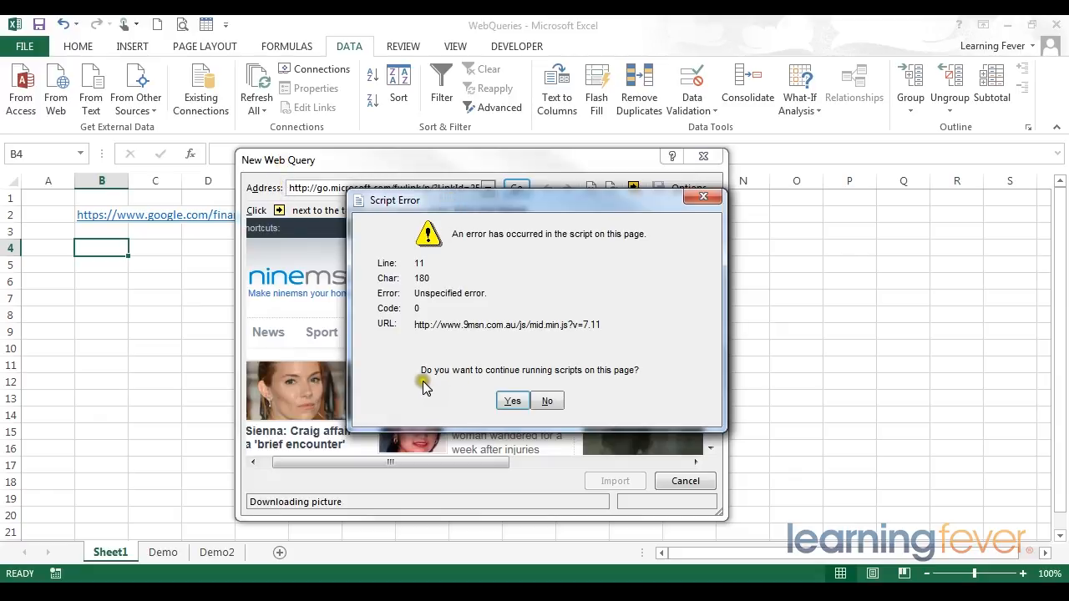
left_click(551, 401)
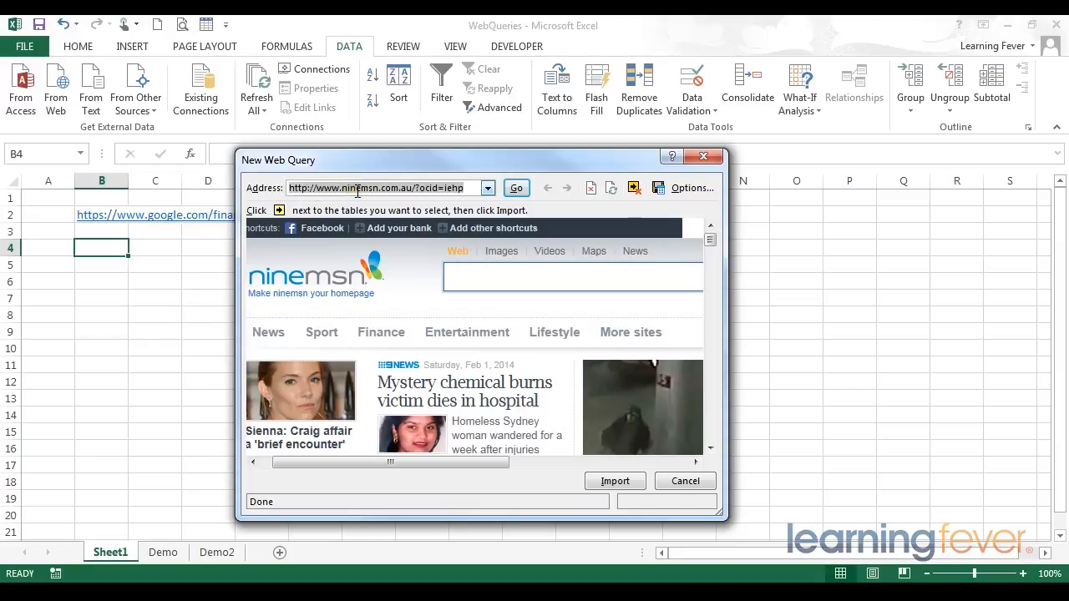
key("ctrl+v")
left_click(516, 188)
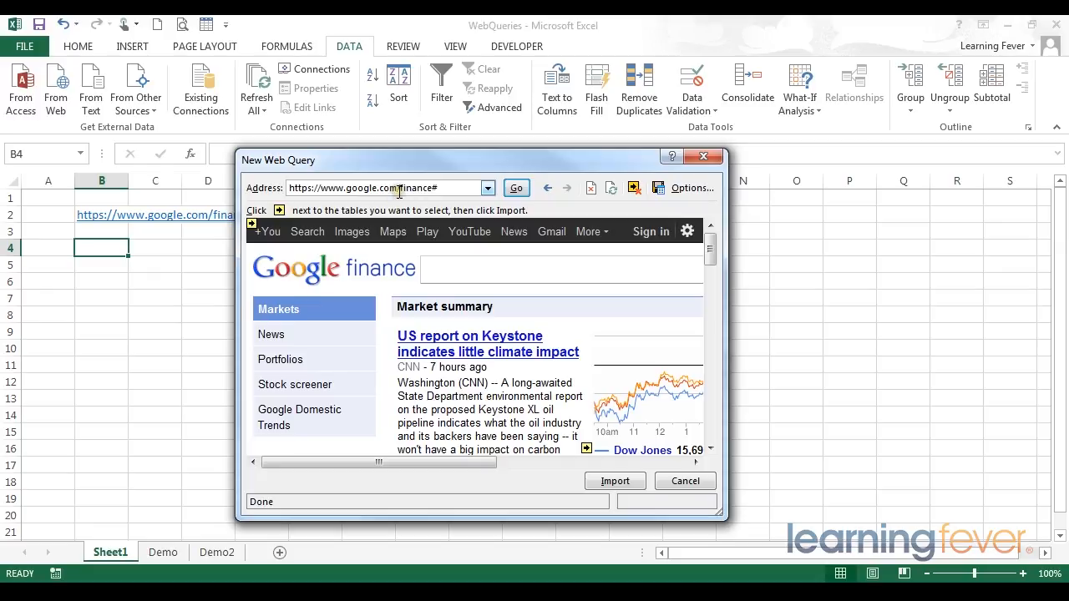
left_click_drag(720, 516, 1065, 511)
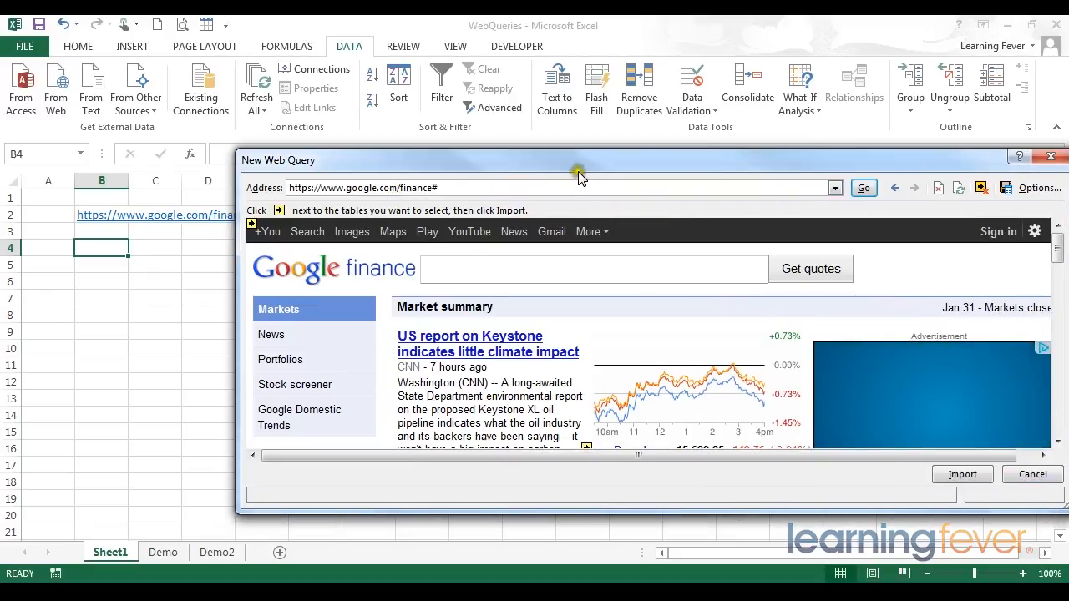
left_click_drag(578, 175, 451, 141)
- Look through the tables on the Google Finance page and select the World markets table for import
left_click_drag(945, 225, 940, 317)
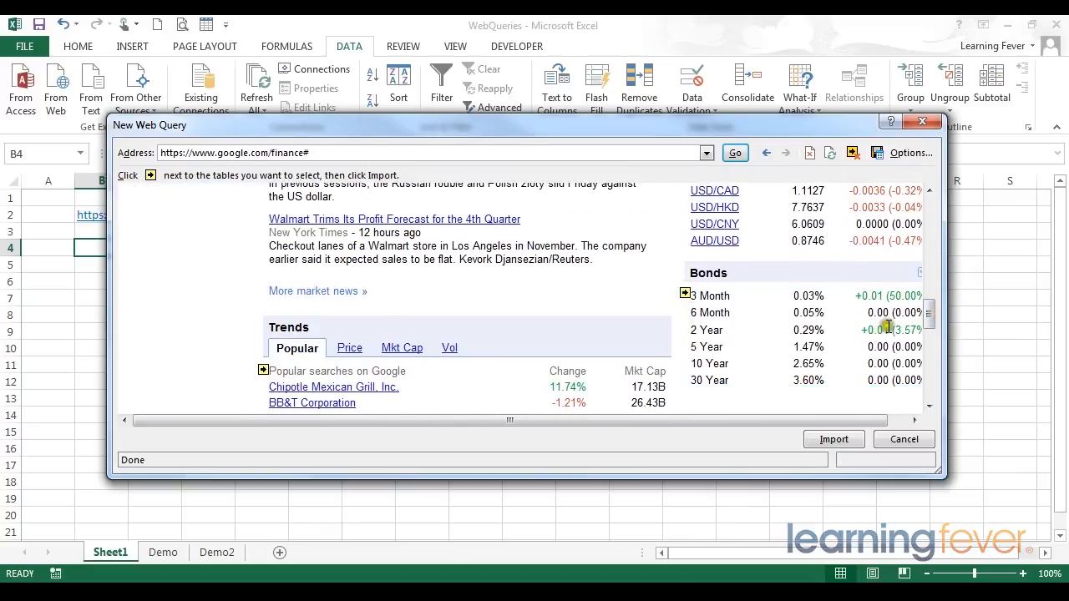
left_click_drag(930, 315, 938, 252)
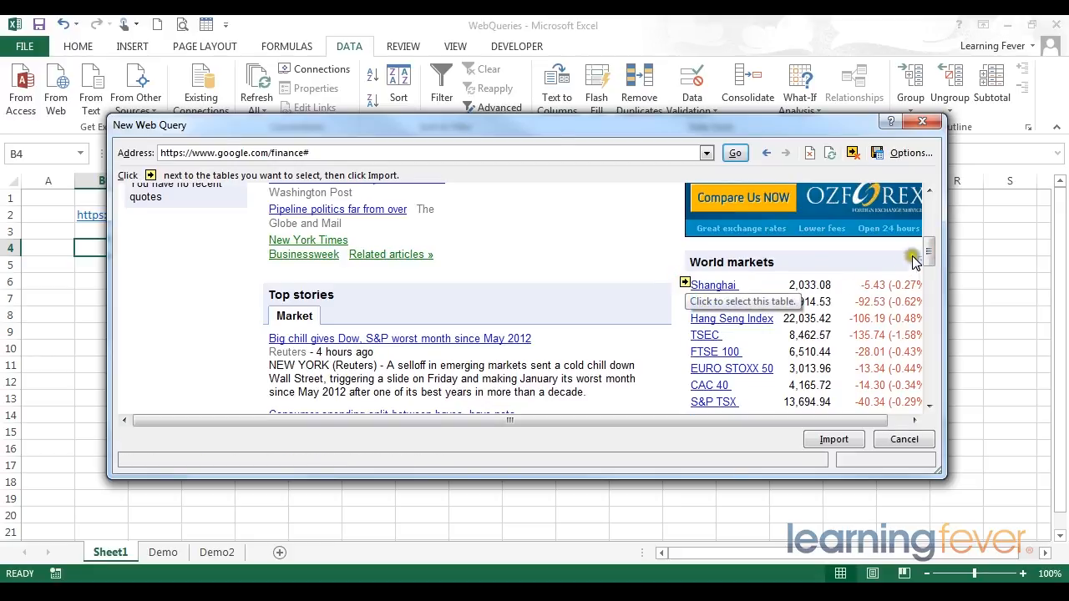
left_click_drag(929, 251, 929, 297)
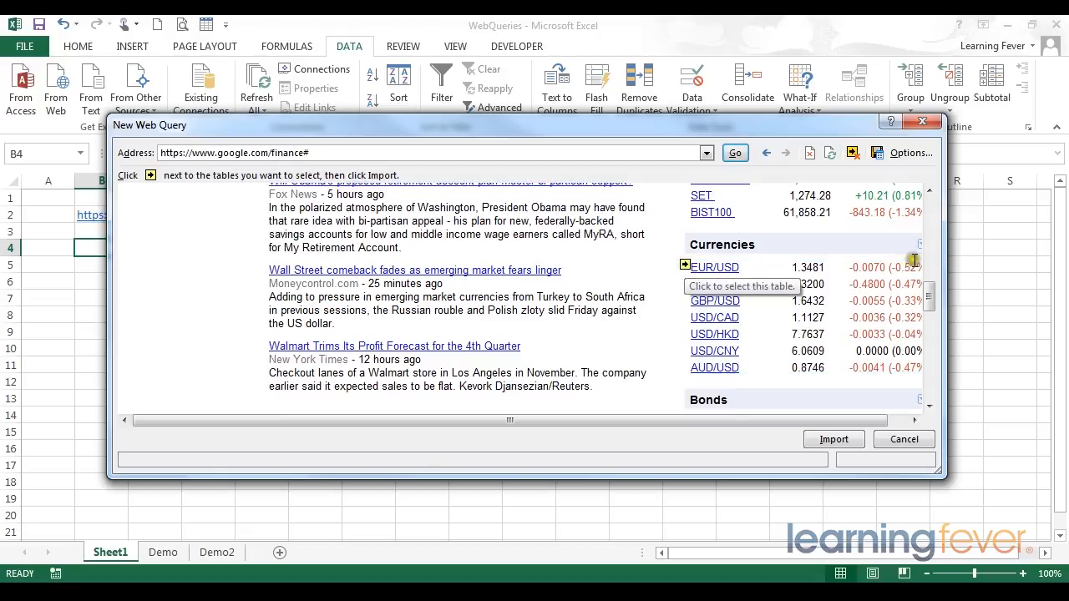
left_click_drag(932, 288, 933, 264)
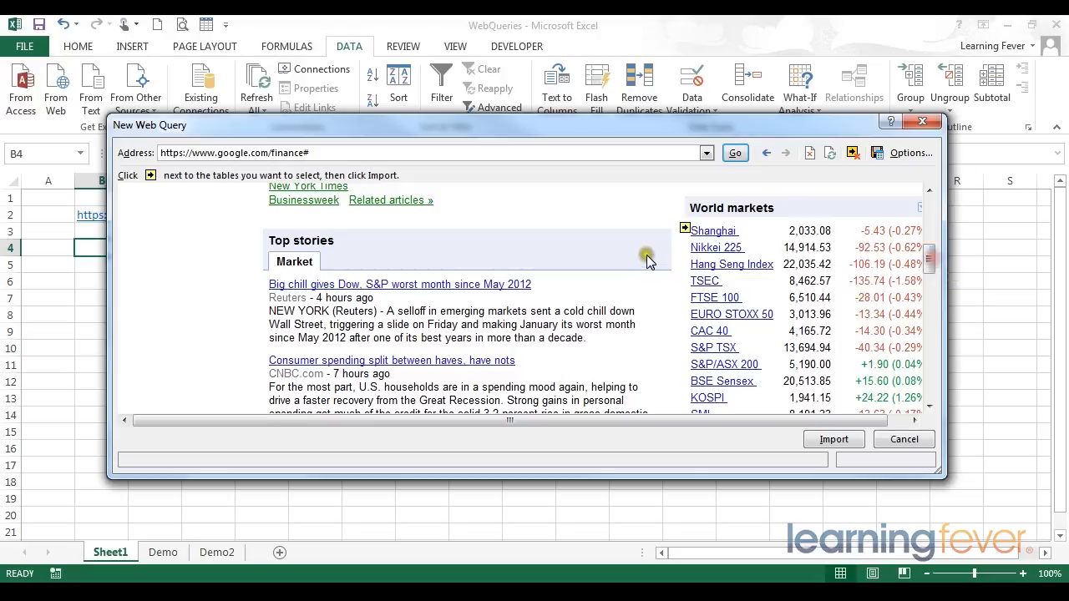
left_click(685, 228)
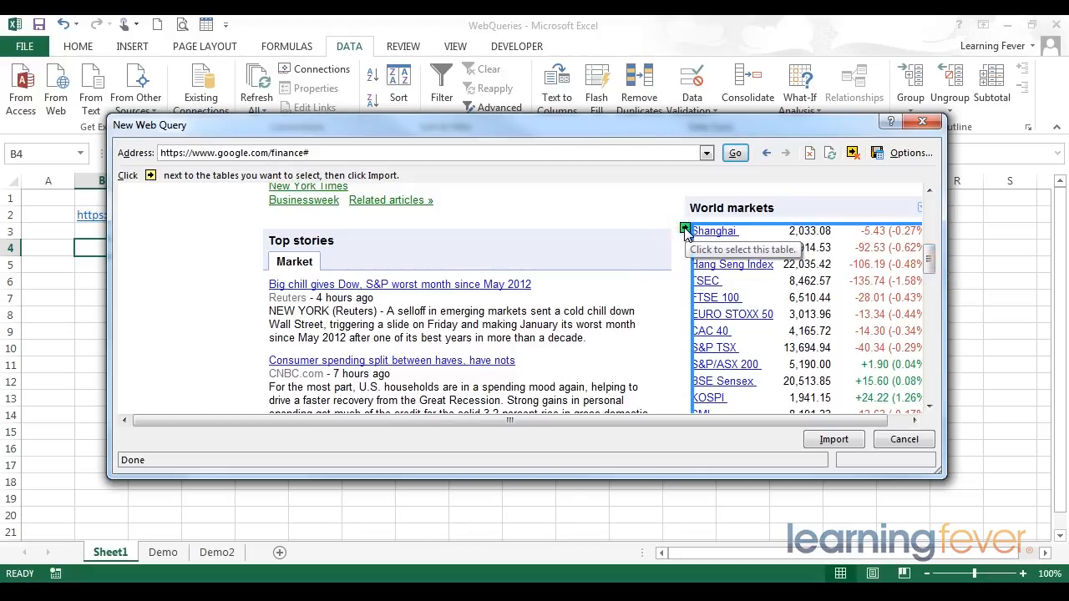
left_click(684, 229)
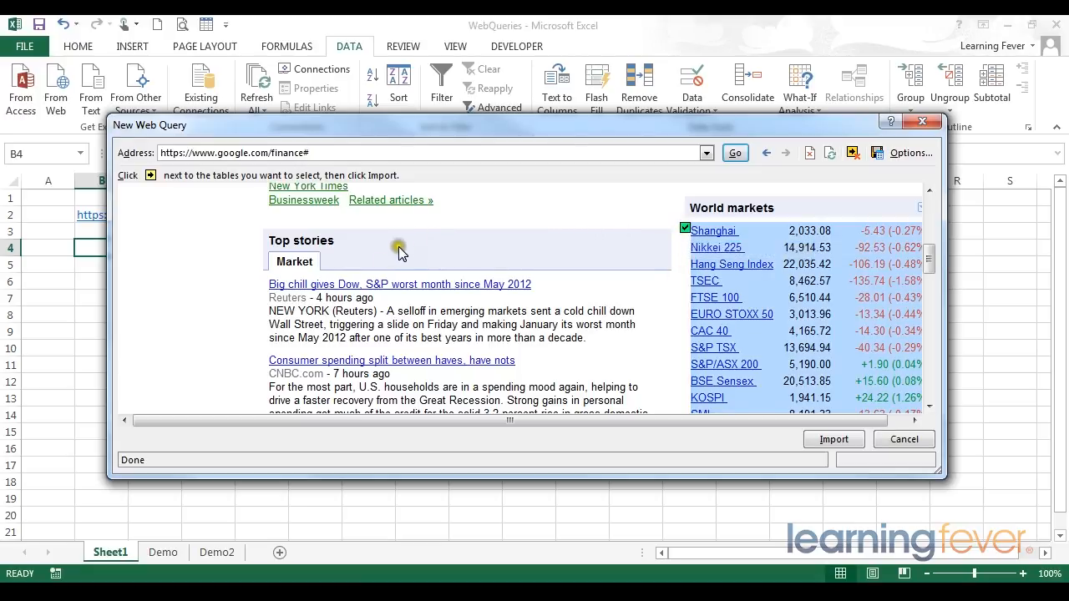
- Import the selected World markets table into the existing worksheet starting at cell $B$4
left_click(839, 441)
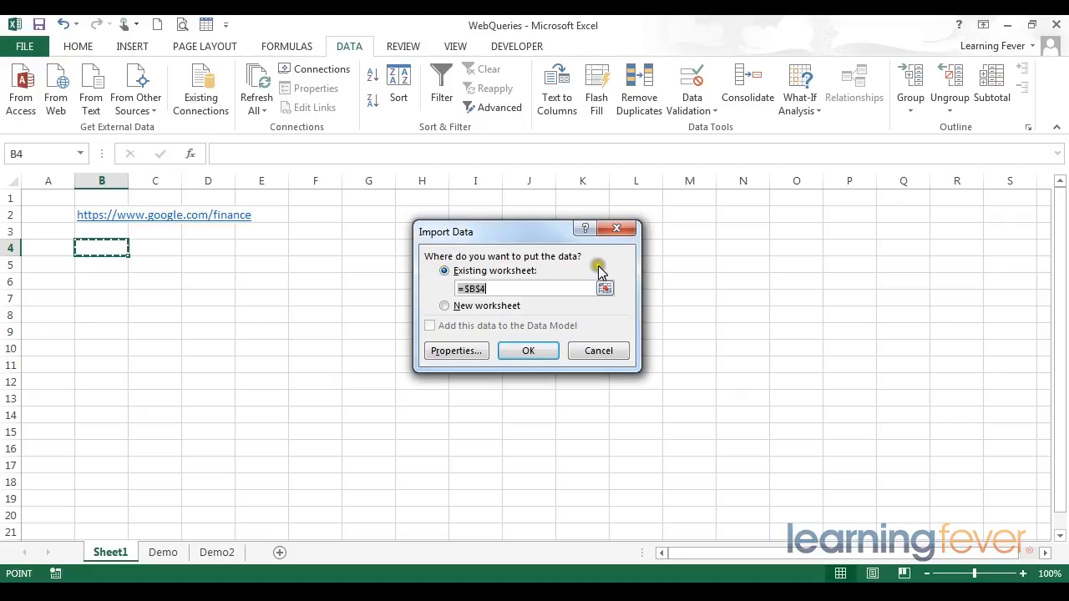
left_click(529, 351)
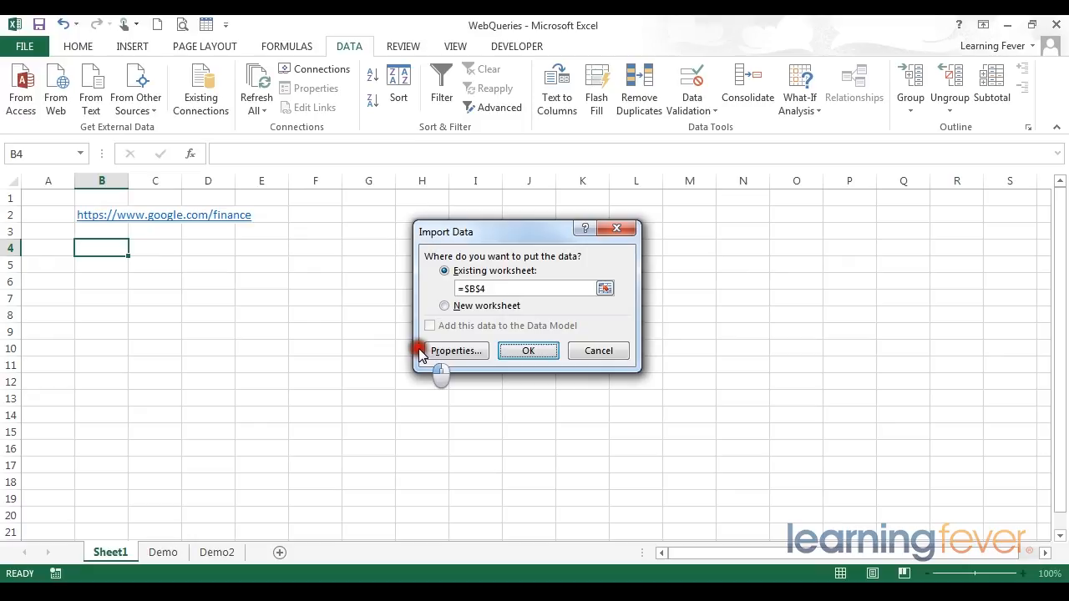
left_click(550, 351)
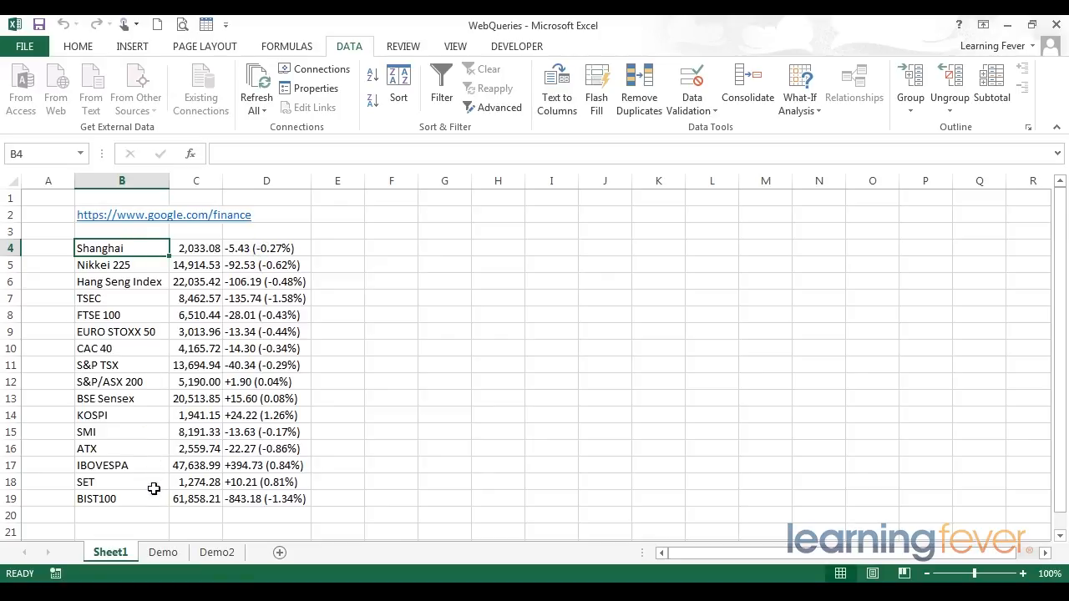
- Look over the imported market data and refresh it from the web
key("Right")
key("Right")
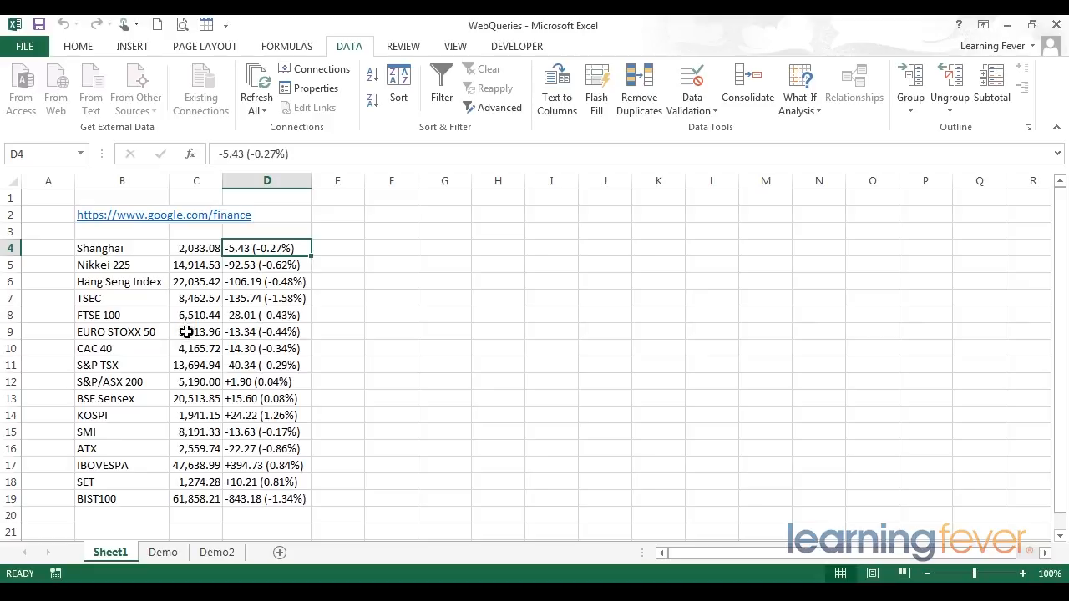
right_click(186, 332)
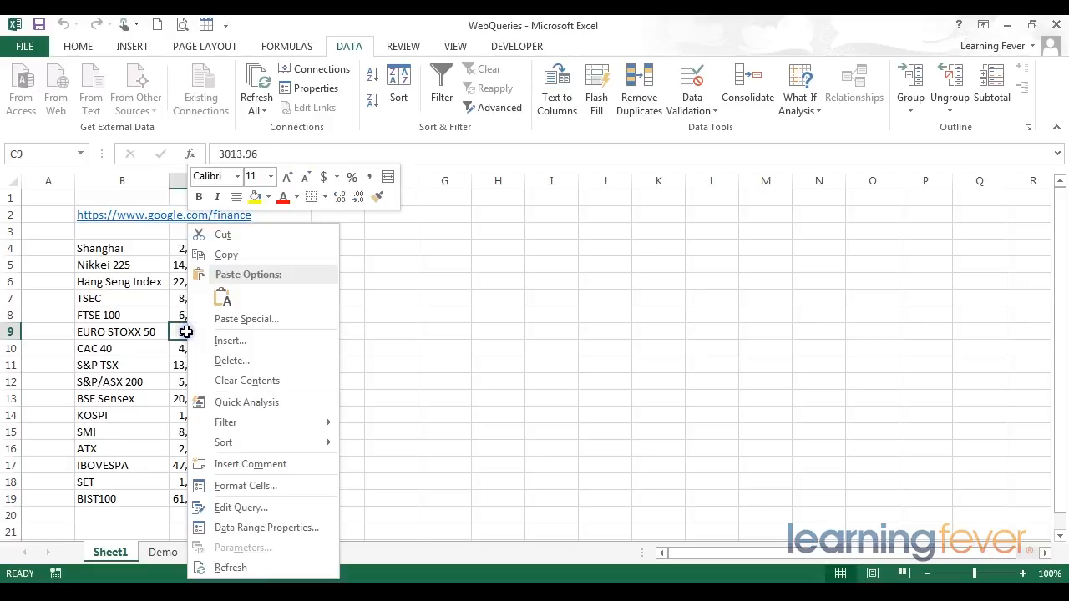
left_click(240, 567)
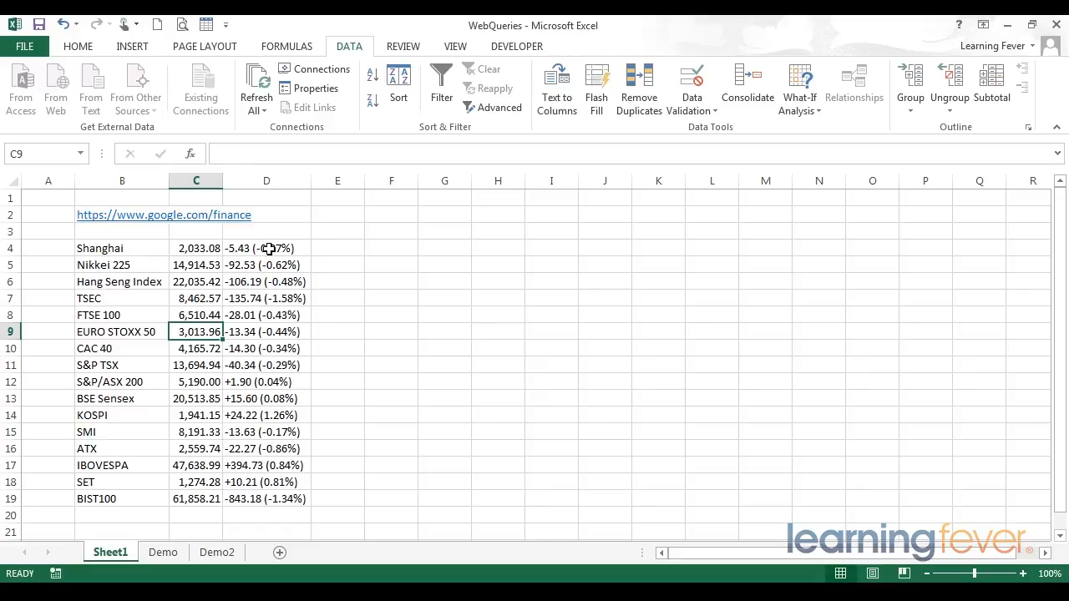
- Copy the Sydney weather web address from cell C2 of the Demo2 sheet and select cell D5
left_click(167, 553)
left_click(210, 553)
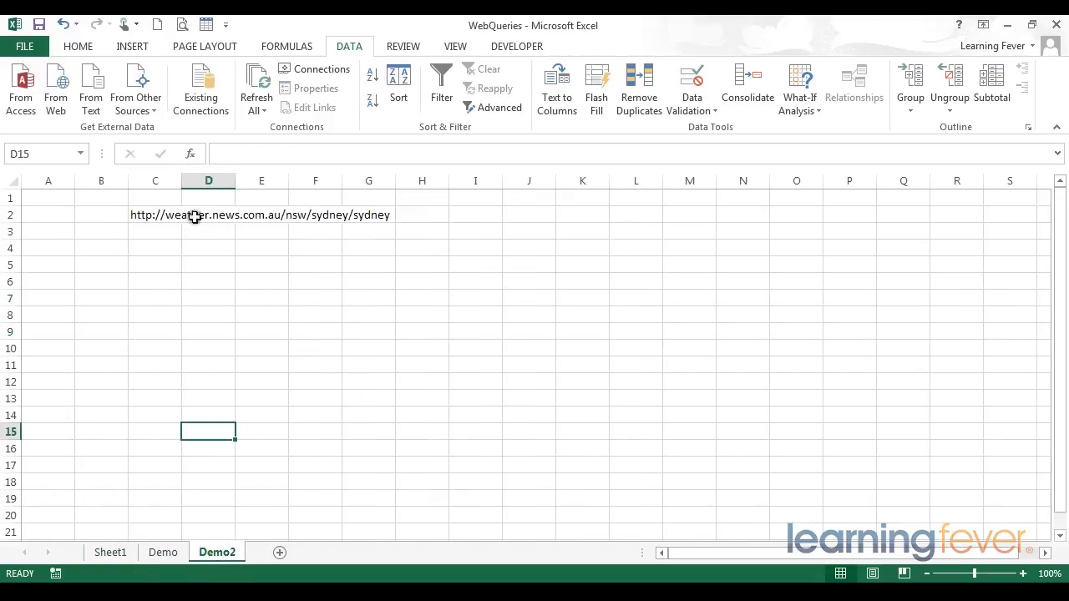
left_click(150, 213)
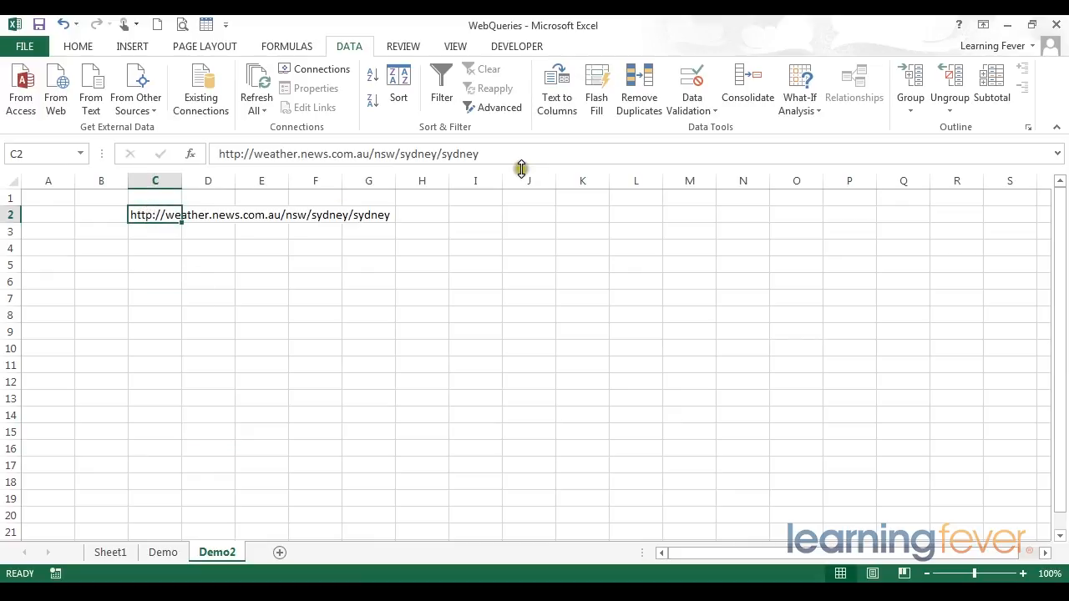
left_click_drag(508, 153, 209, 149)
right_click(255, 153)
left_click(303, 184)
left_click(225, 263)
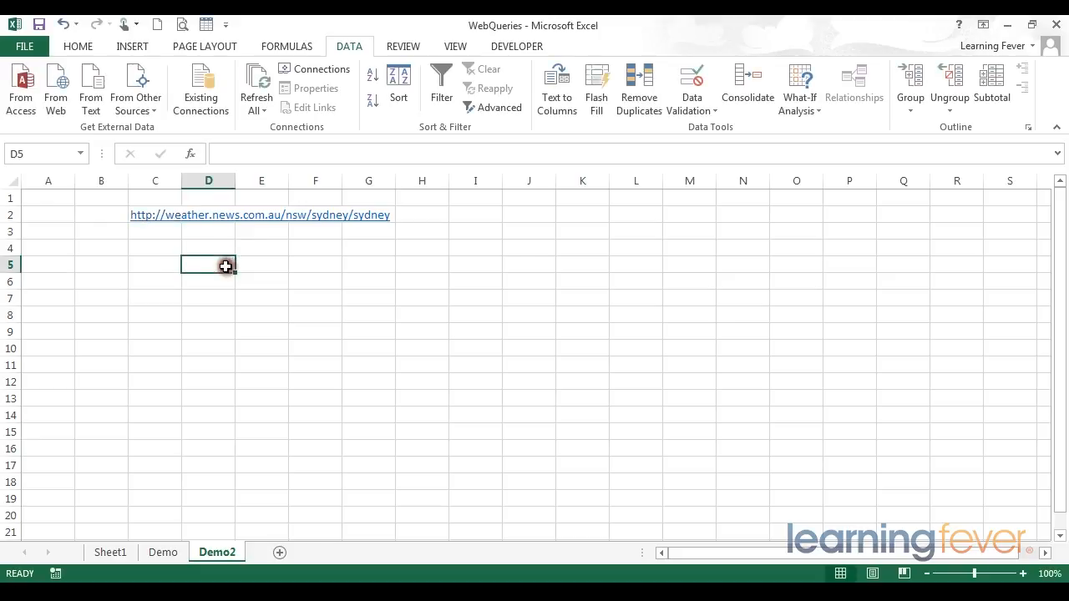
- Start a new web query, load the copied Sydney weather address, and decline to continue running scripts on the pages
left_click(56, 93)
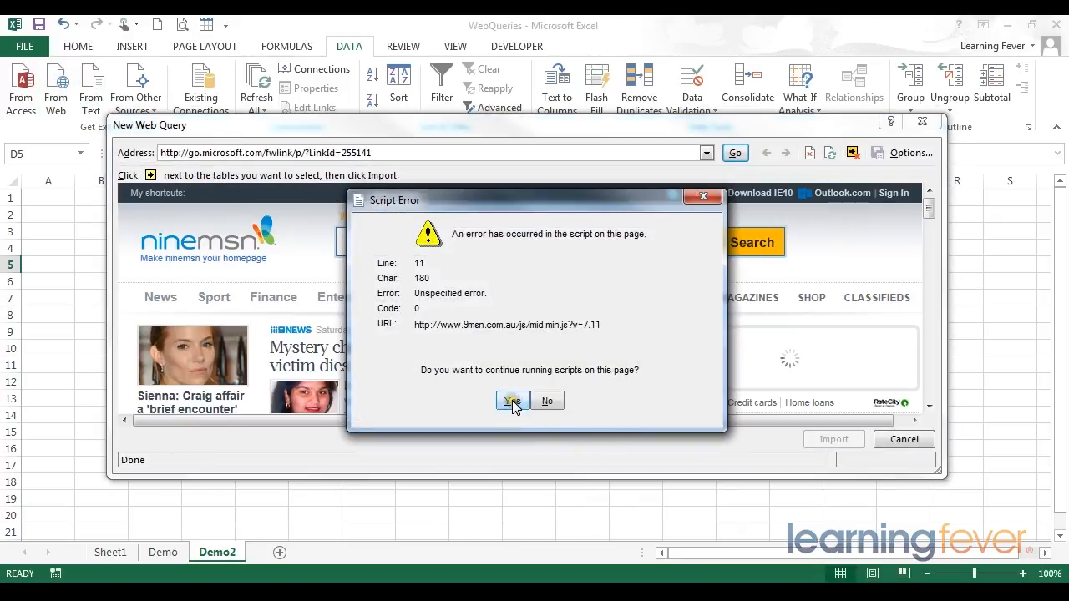
left_click(546, 402)
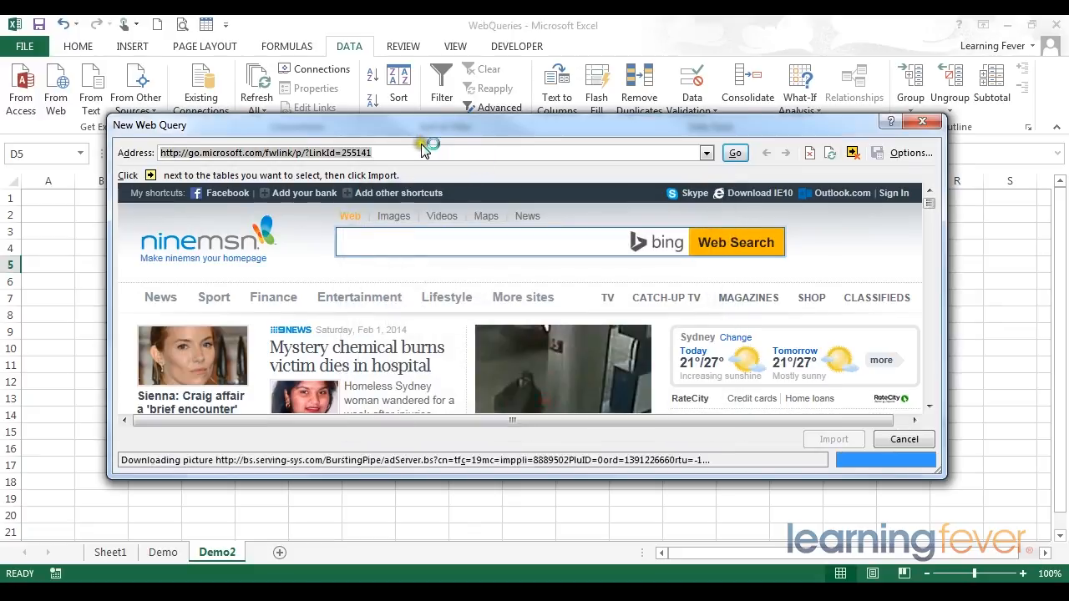
key("ctrl+v")
key("Return")
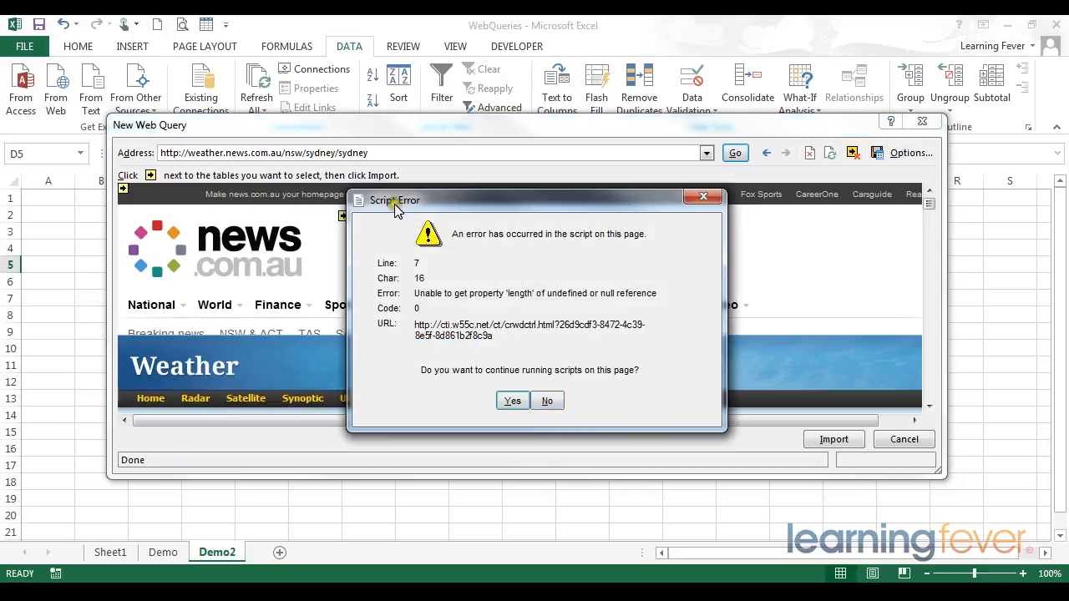
left_click_drag(475, 205, 460, 174)
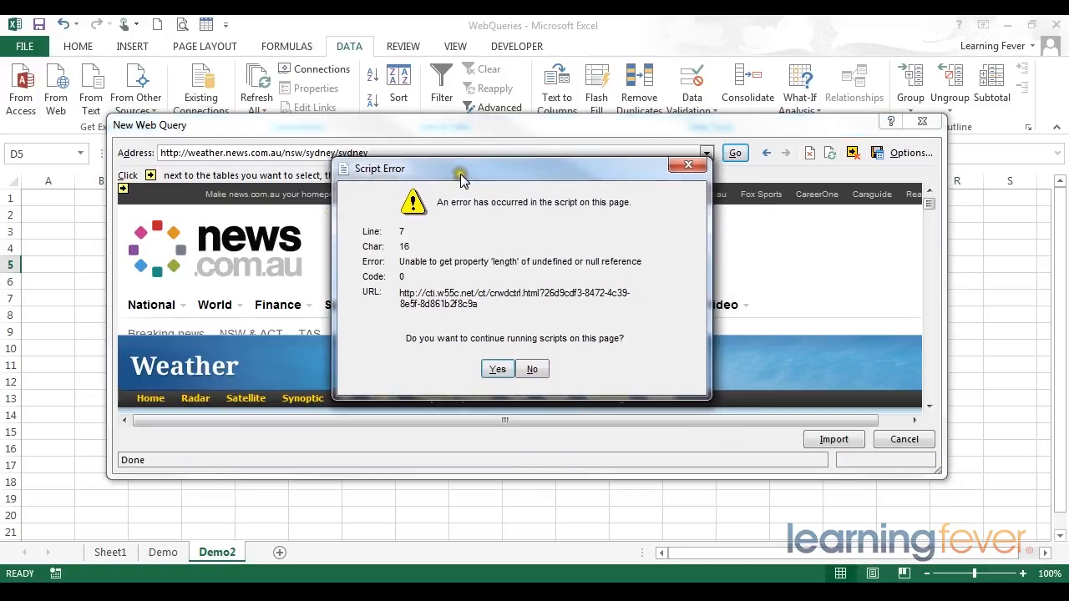
left_click(531, 370)
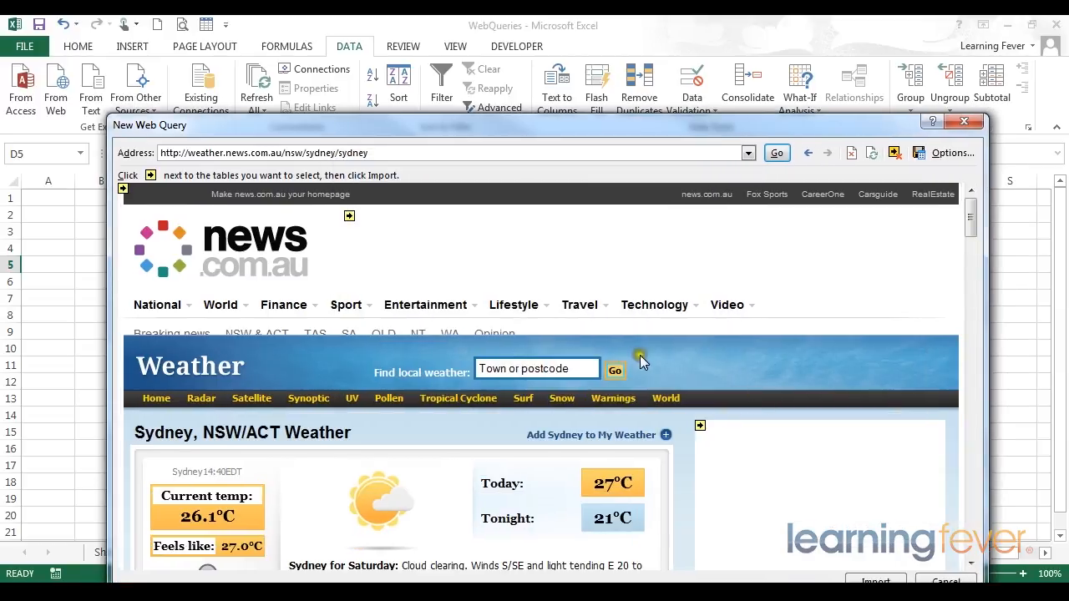
- Look through the Sydney weather page for tables marked as importable, including the 7 Day Forecast section
scroll(640, 357, "down", 10)
scroll(639, 358, "down", 5)
scroll(360, 336, "up", 12)
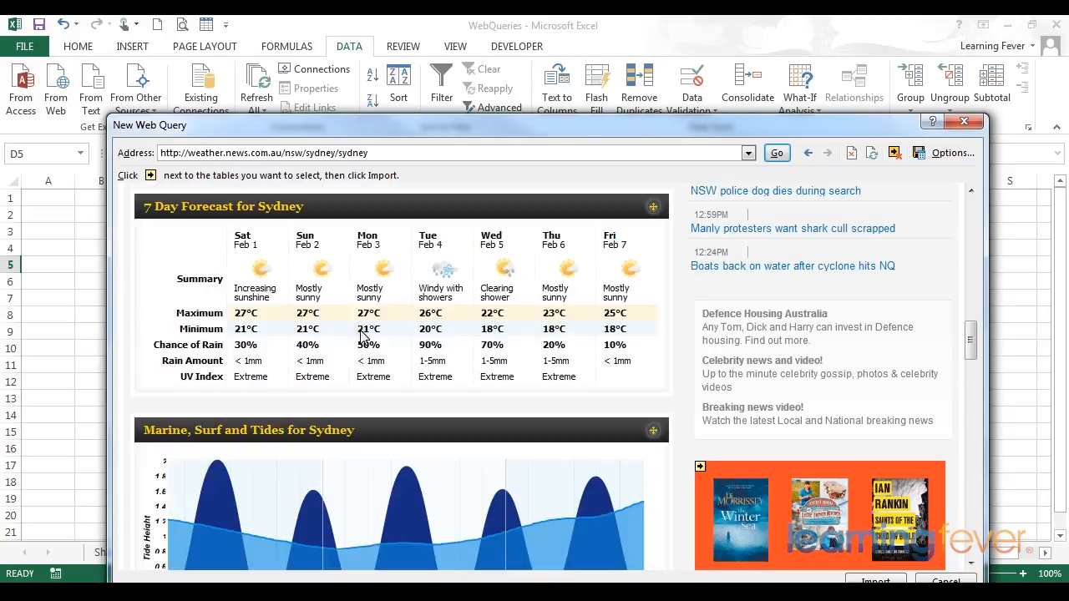
scroll(361, 337, "up", 5)
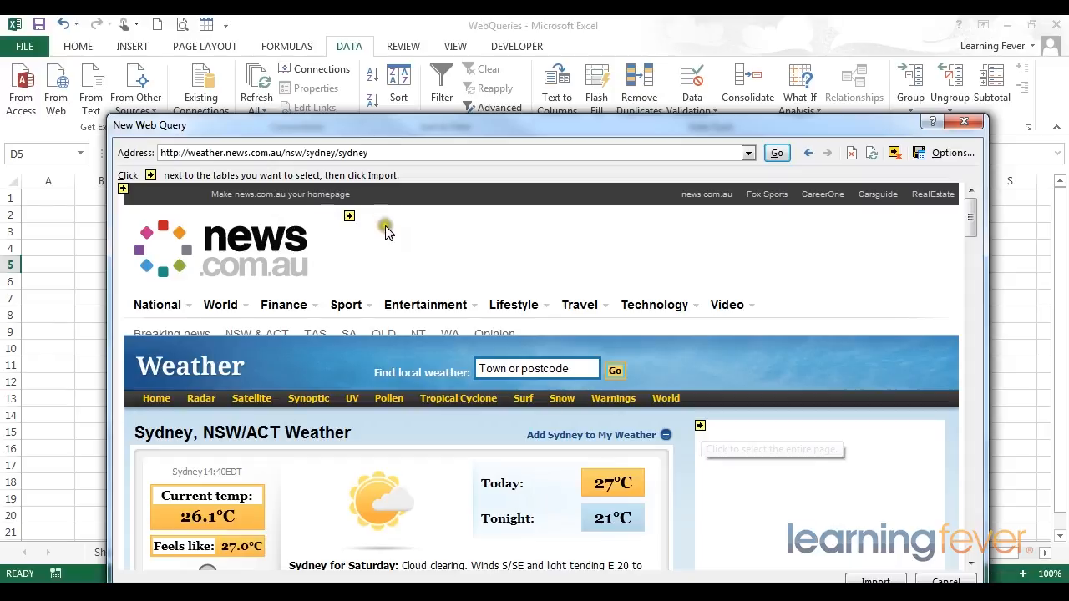
scroll(415, 317, "down", 3)
scroll(415, 317, "down", 3)
scroll(416, 319, "down", 5)
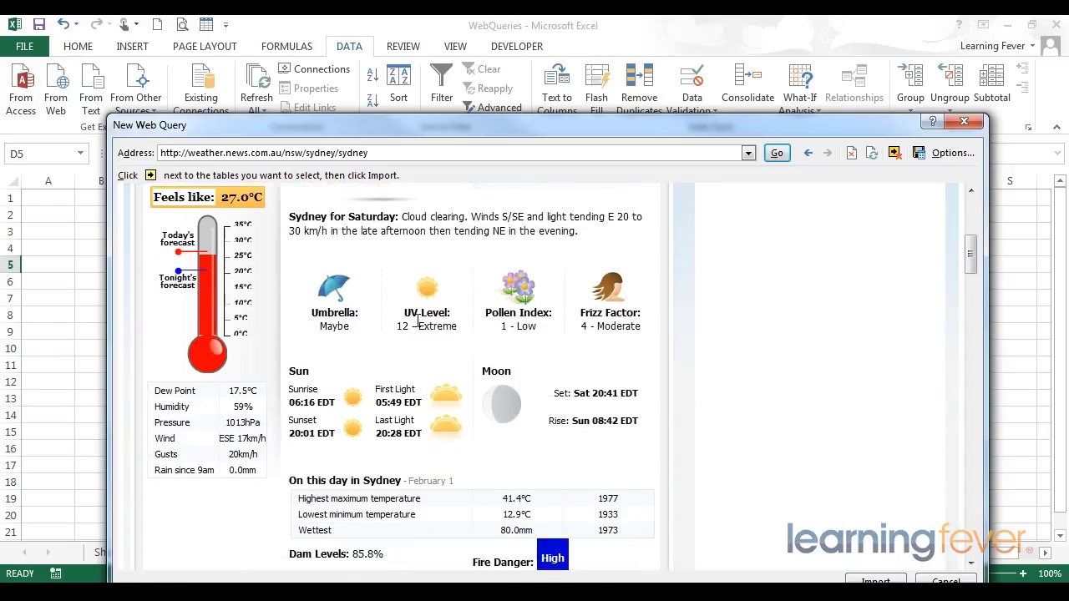
scroll(418, 320, "down", 8)
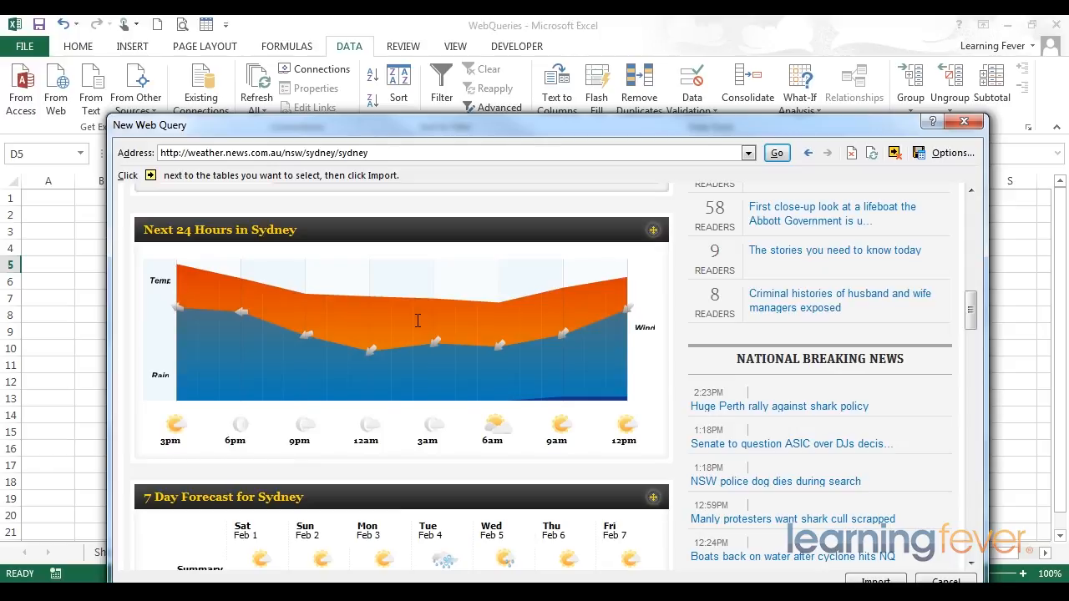
scroll(417, 321, "up", 6)
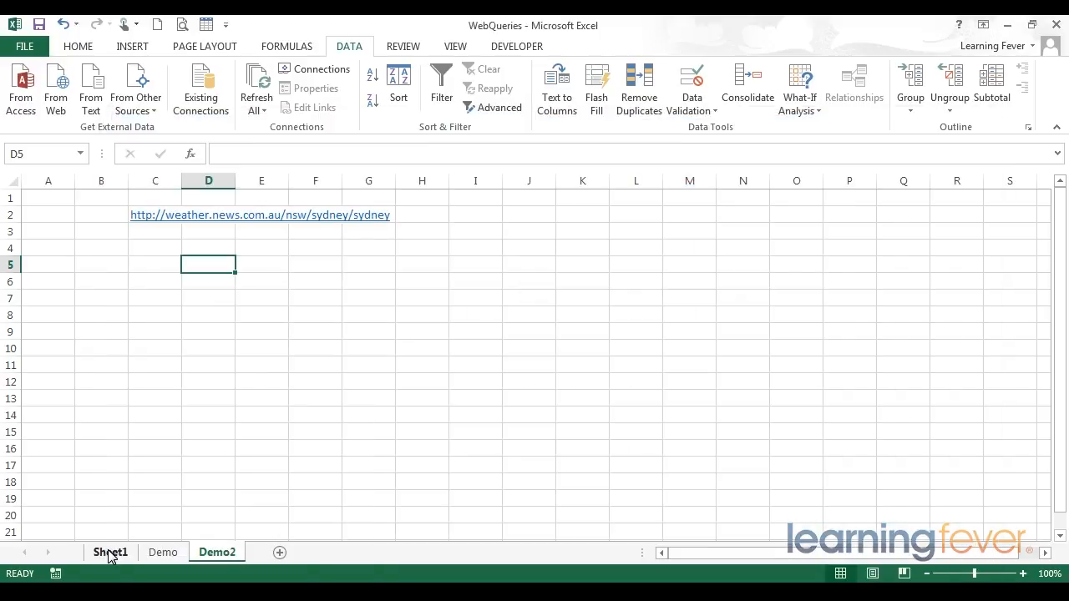
- Open the data range properties of the imported world markets table on Sheet1
left_click(109, 552)
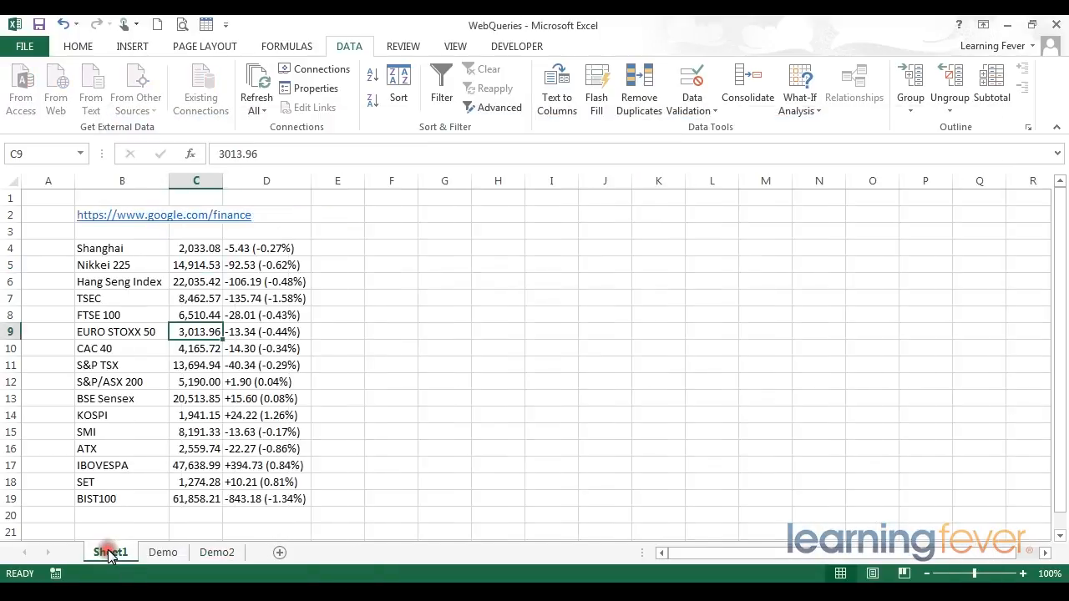
right_click(128, 299)
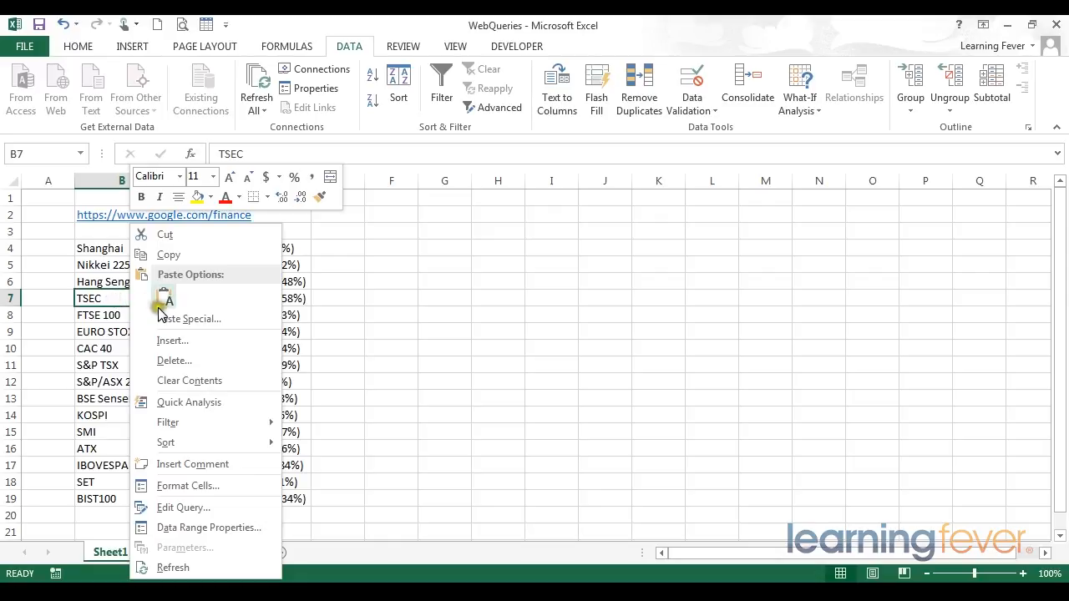
left_click(203, 534)
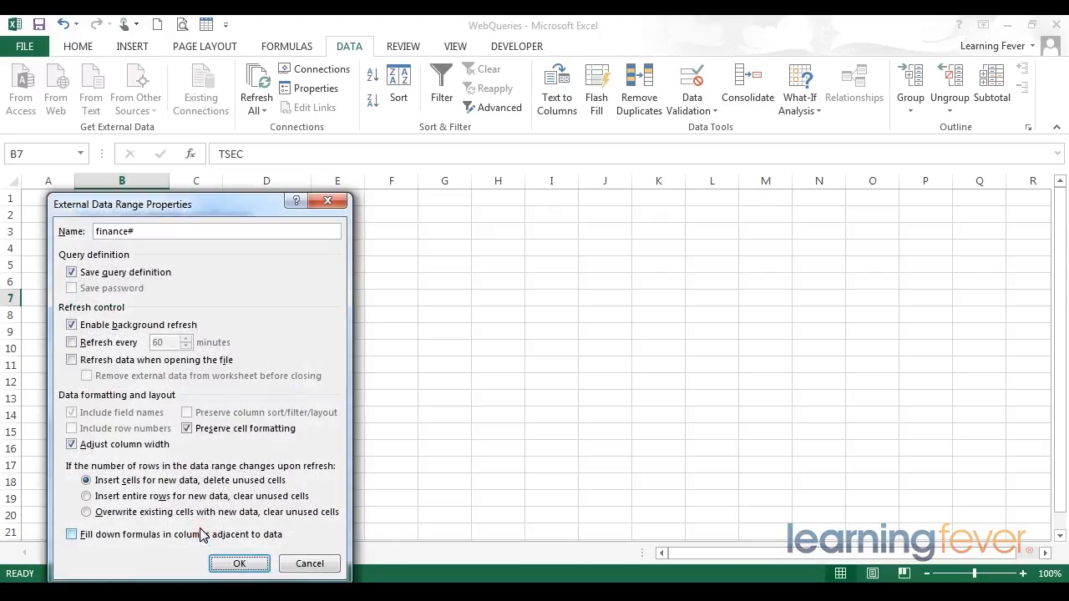
left_click_drag(173, 207, 266, 164)
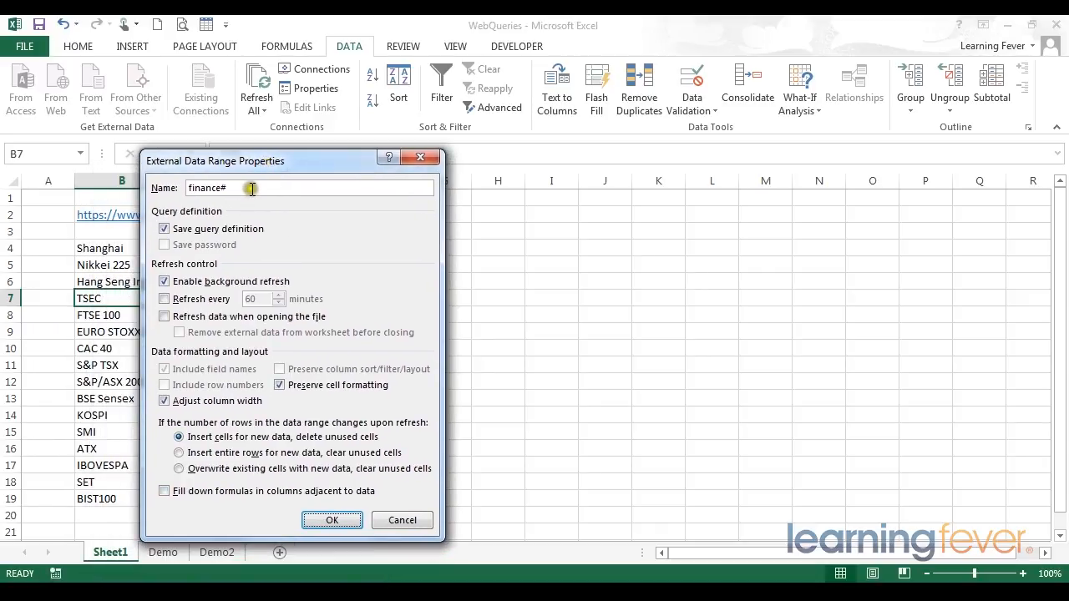
left_click(249, 188)
- Try out background refresh, refresh every 1 minute, and refresh on file opening, then restore each checkbox and accept the properties
left_click(164, 280)
left_click(165, 283)
left_click(165, 301)
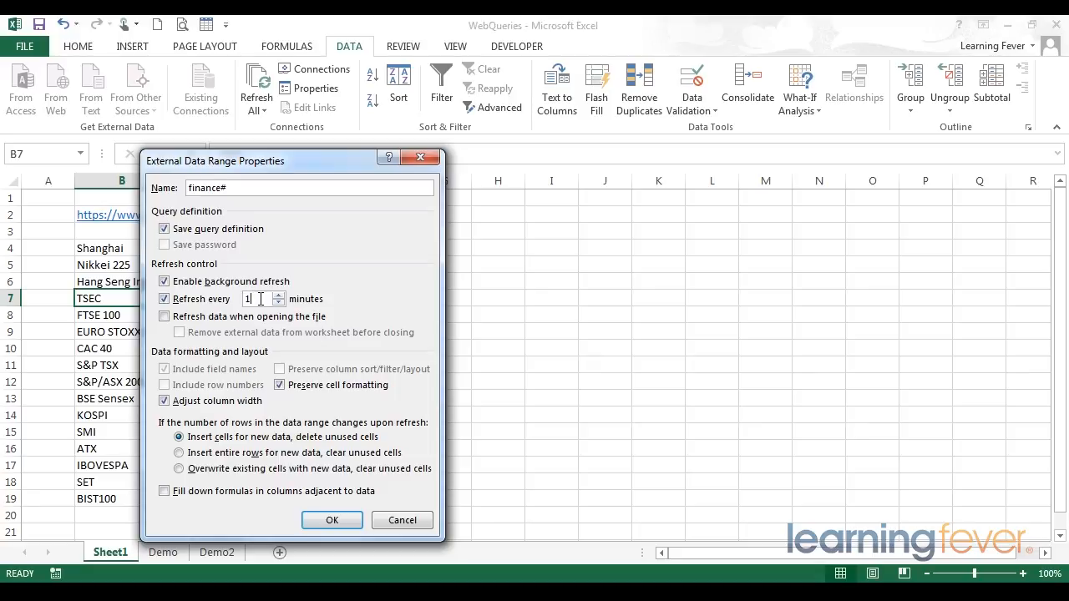
left_click(165, 299)
left_click(166, 317)
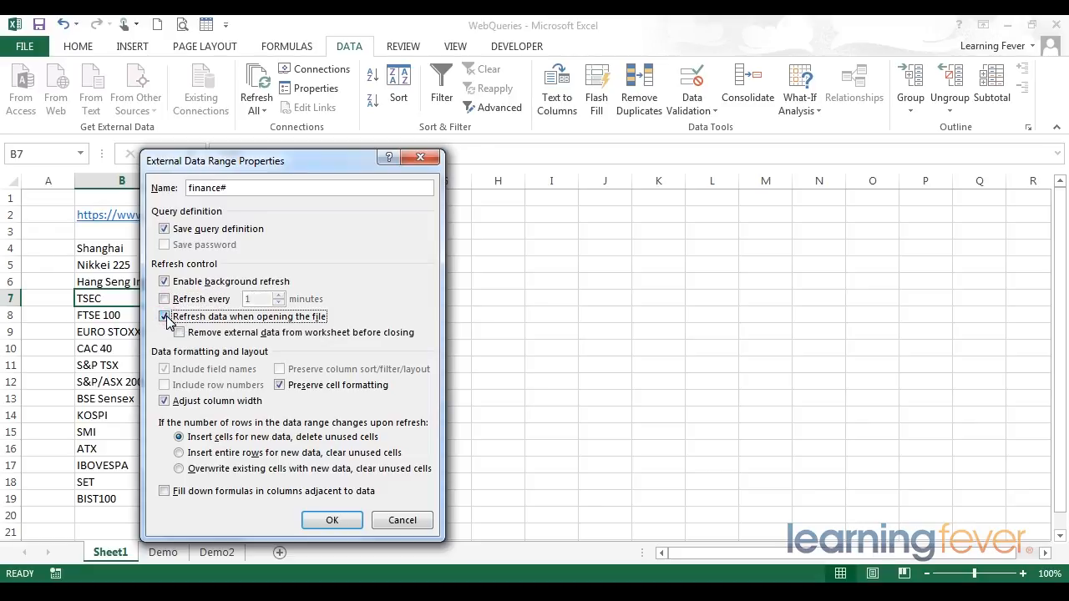
left_click(166, 318)
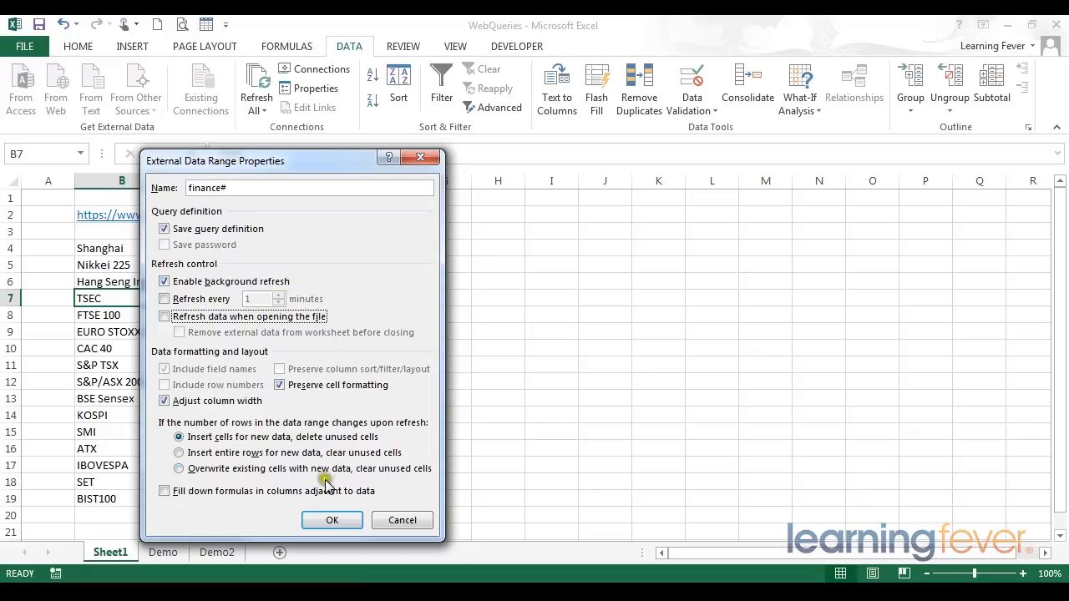
left_click(331, 518)
left_click(216, 284)
left_click(138, 249)
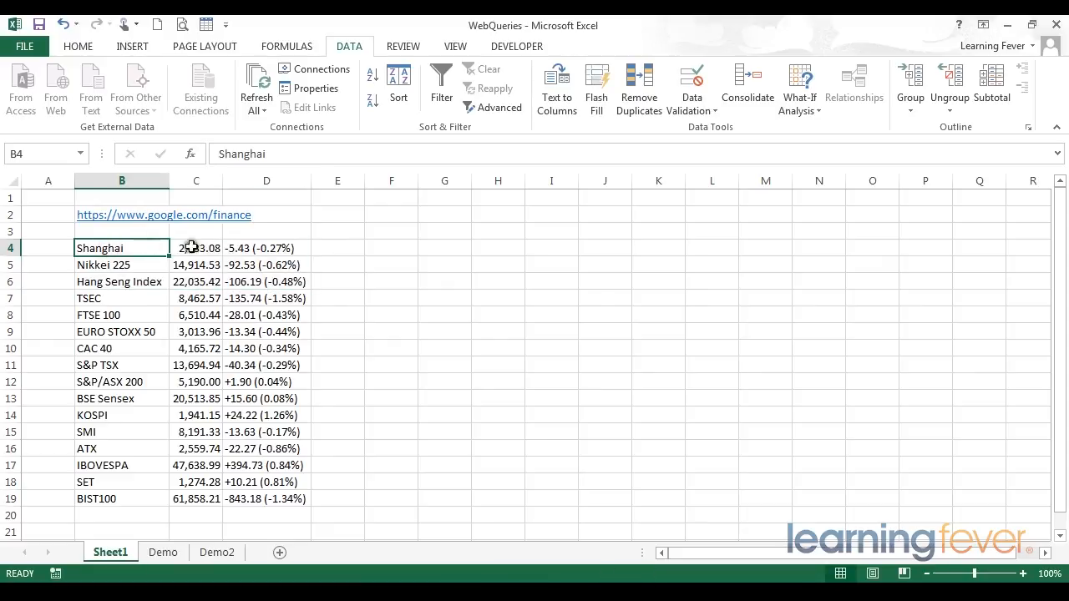
left_click(333, 248)
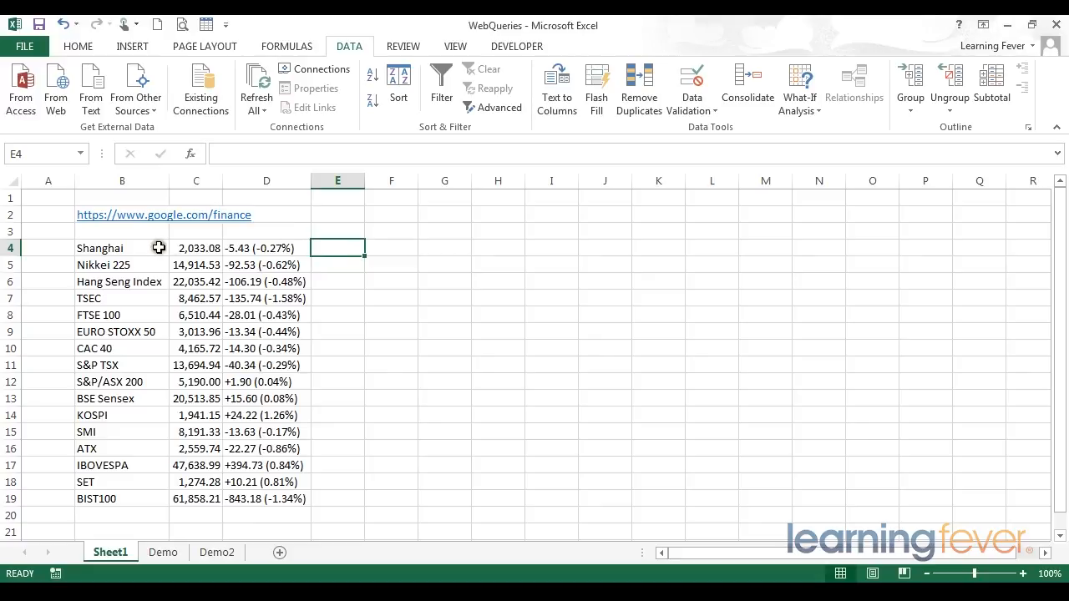
- Insert the recommended bar chart for the market names and values in B4:C19 and position it beside the table
left_click_drag(123, 248, 177, 499)
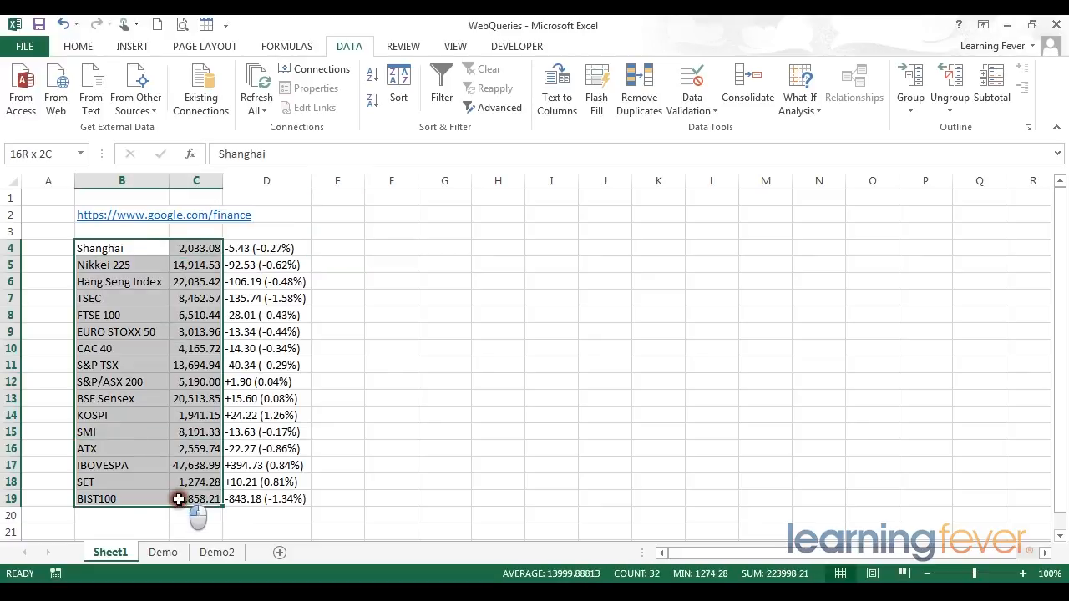
left_click(132, 46)
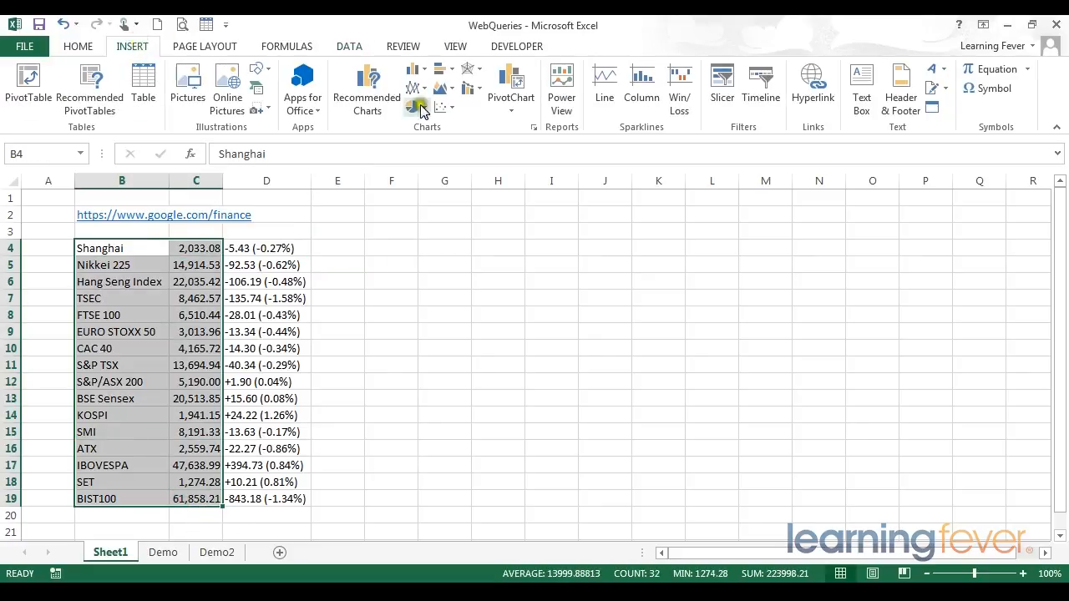
left_click(367, 90)
key("Return")
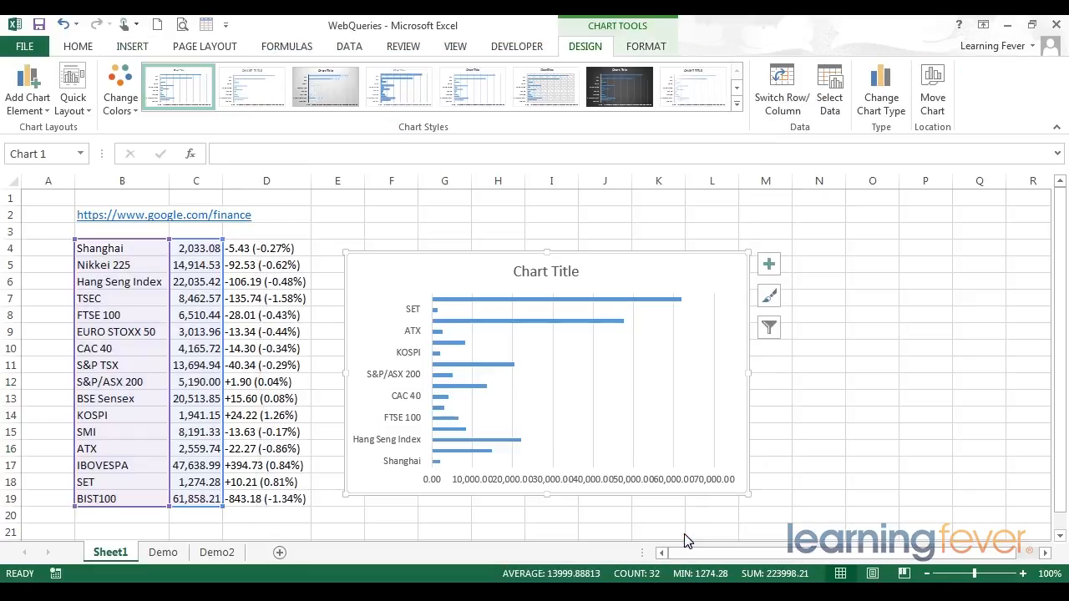
left_click_drag(398, 274, 416, 266)
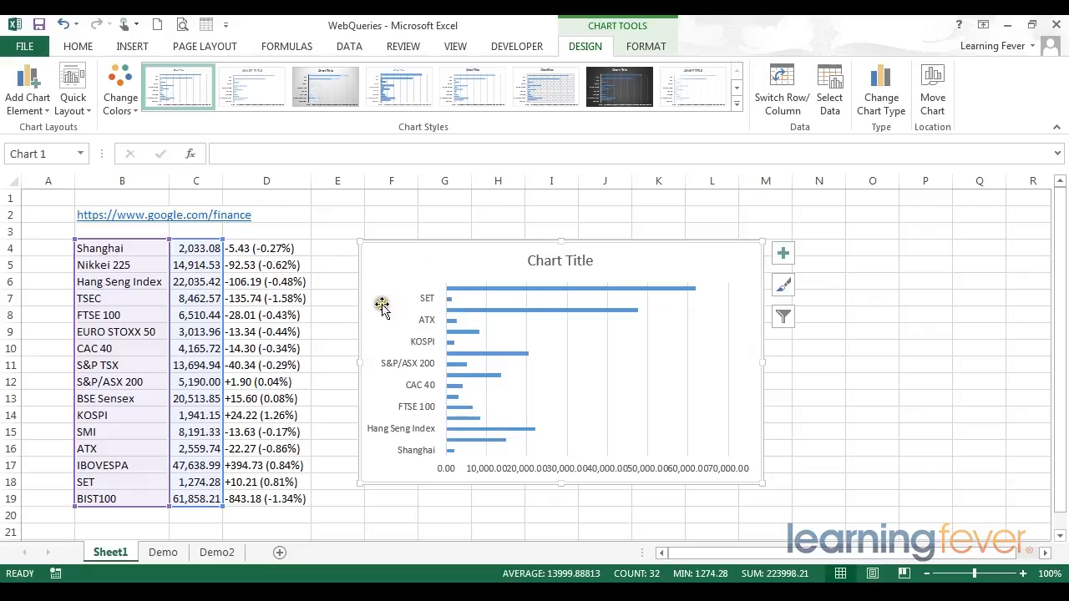